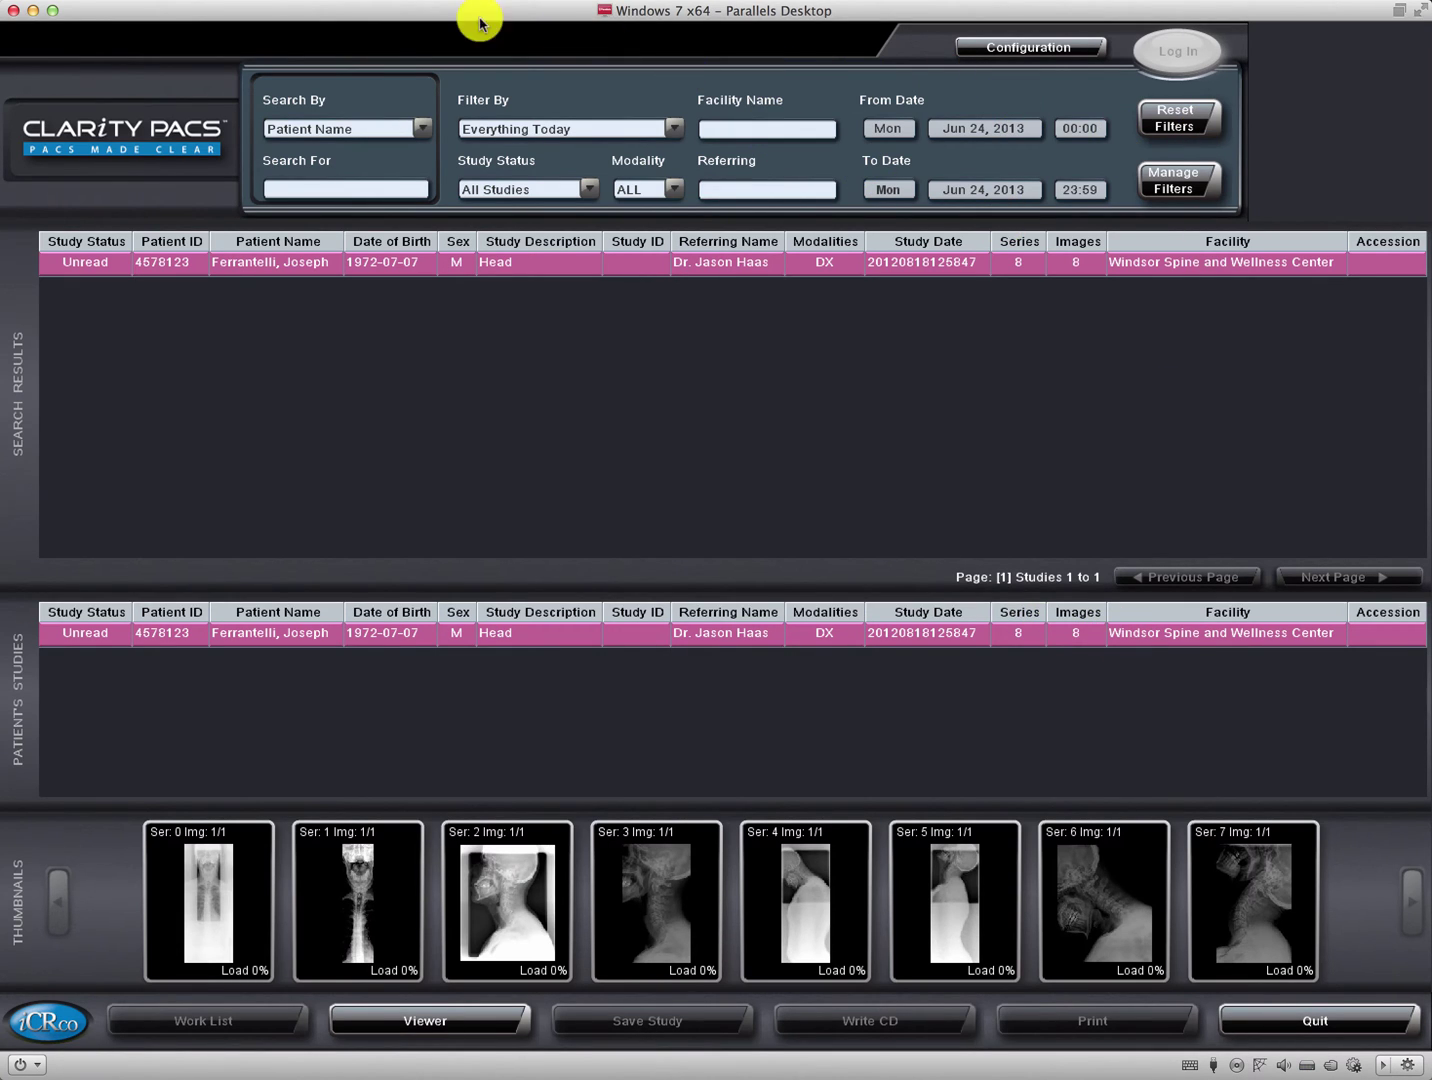
Step: Ask Clarity PACS to quit, bringing up the exit confirmation
left_click(1294, 1018)
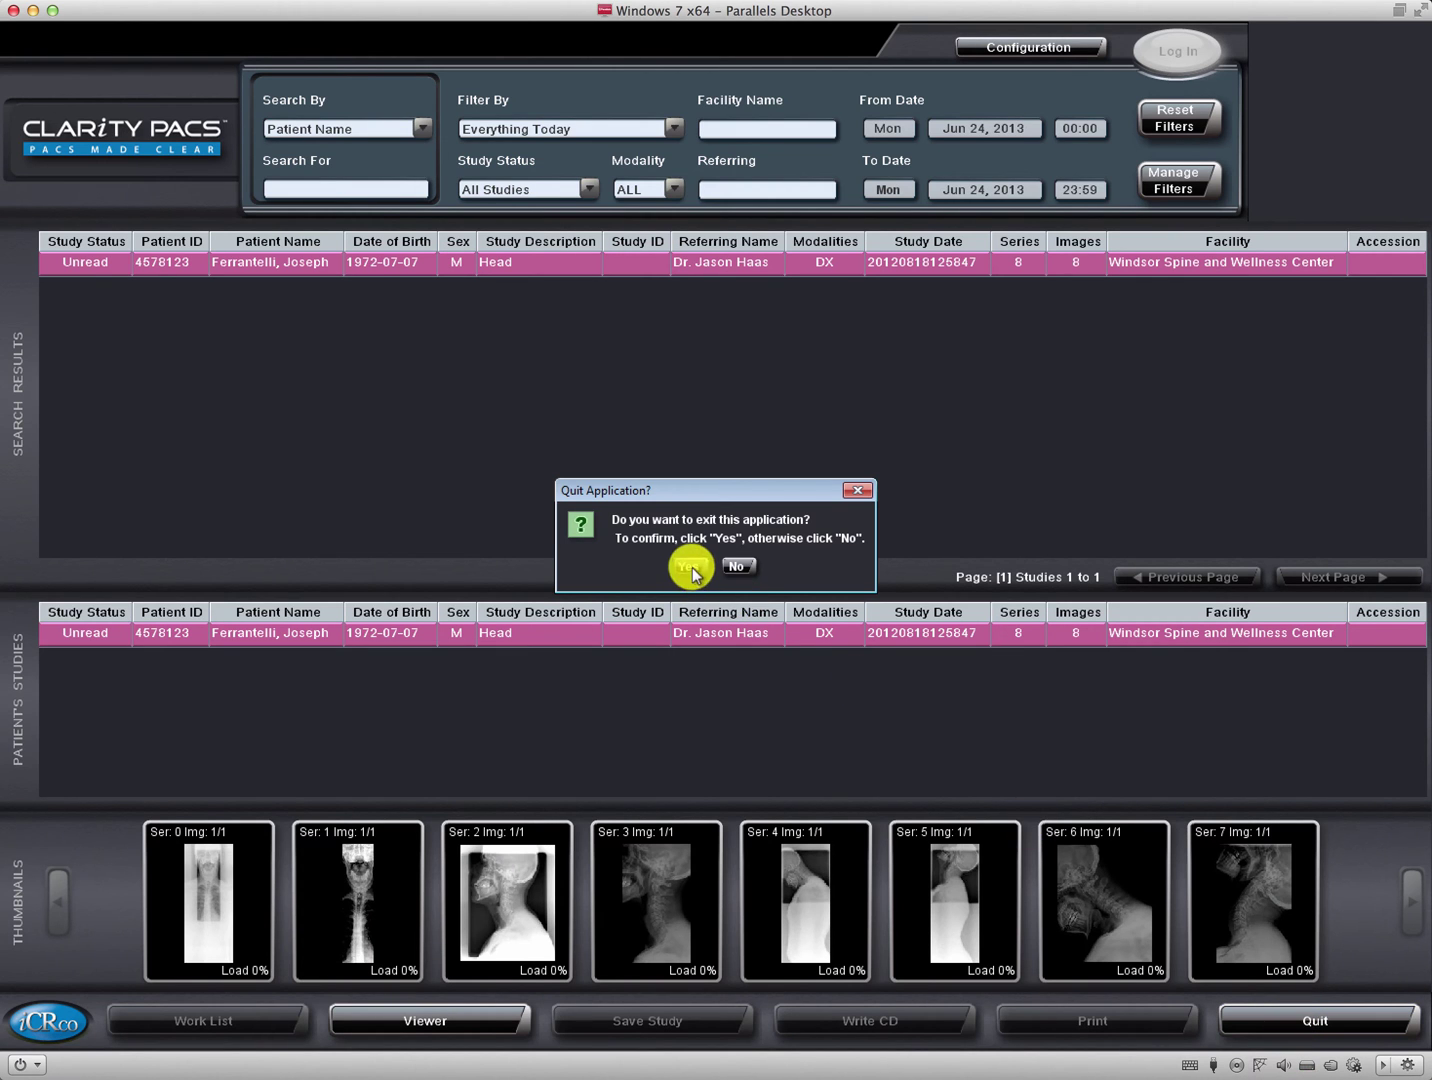
Step: Confirm quitting Clarity PACS, then launch PostureRay and log in
left_click(691, 567)
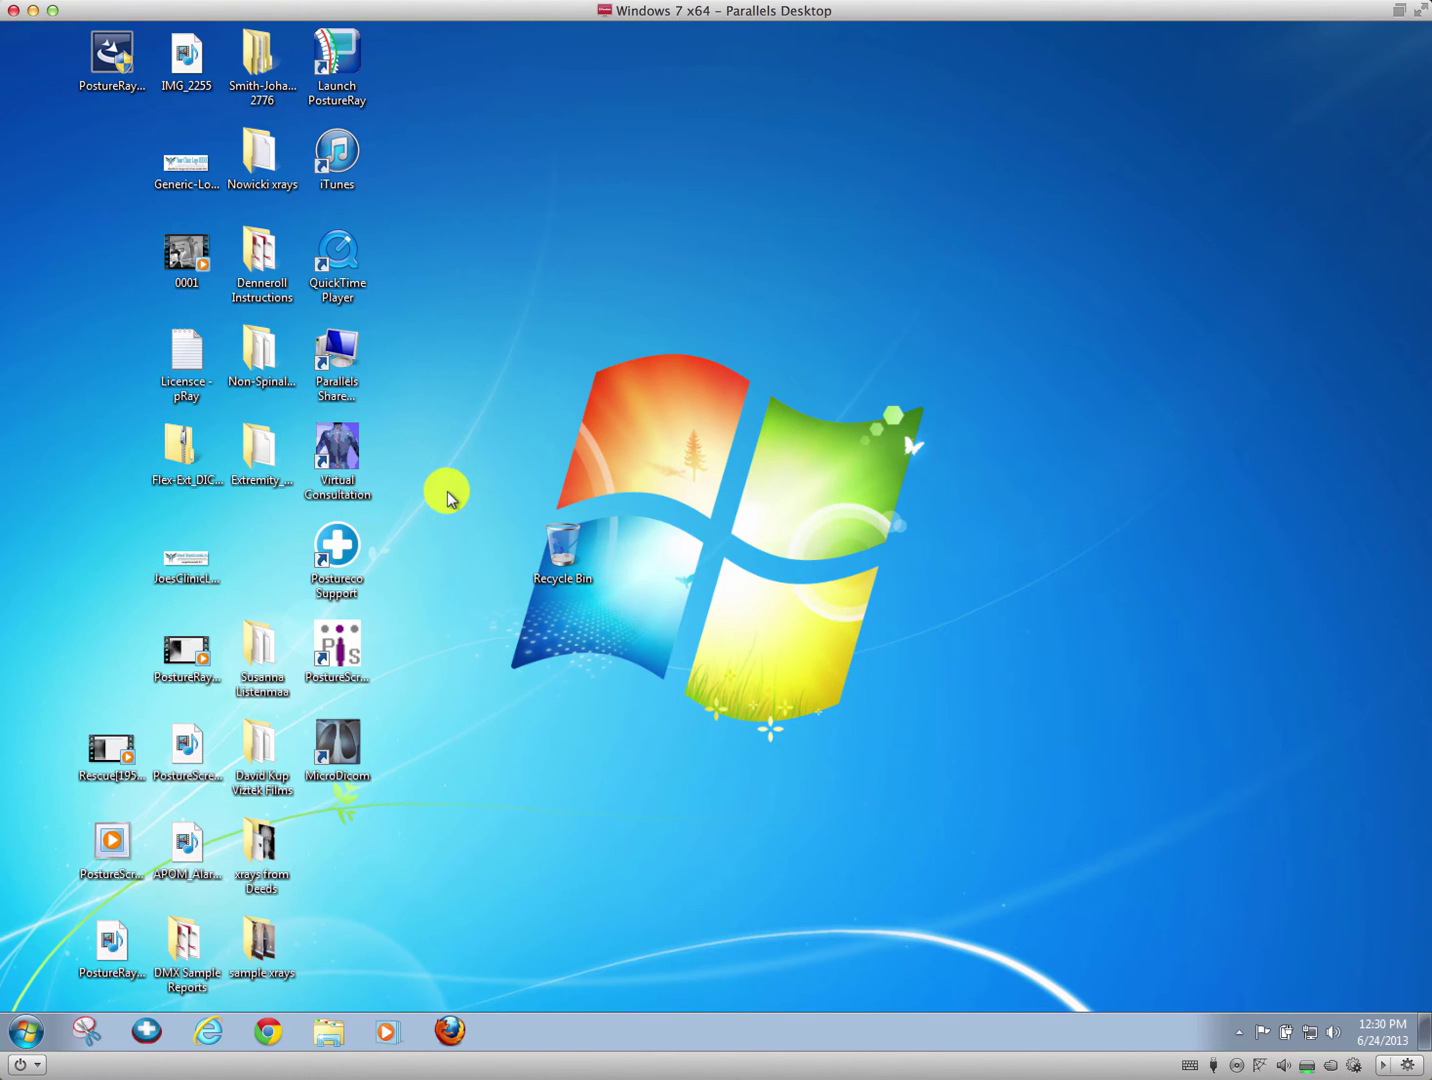
left_click(341, 78)
double_click(342, 78)
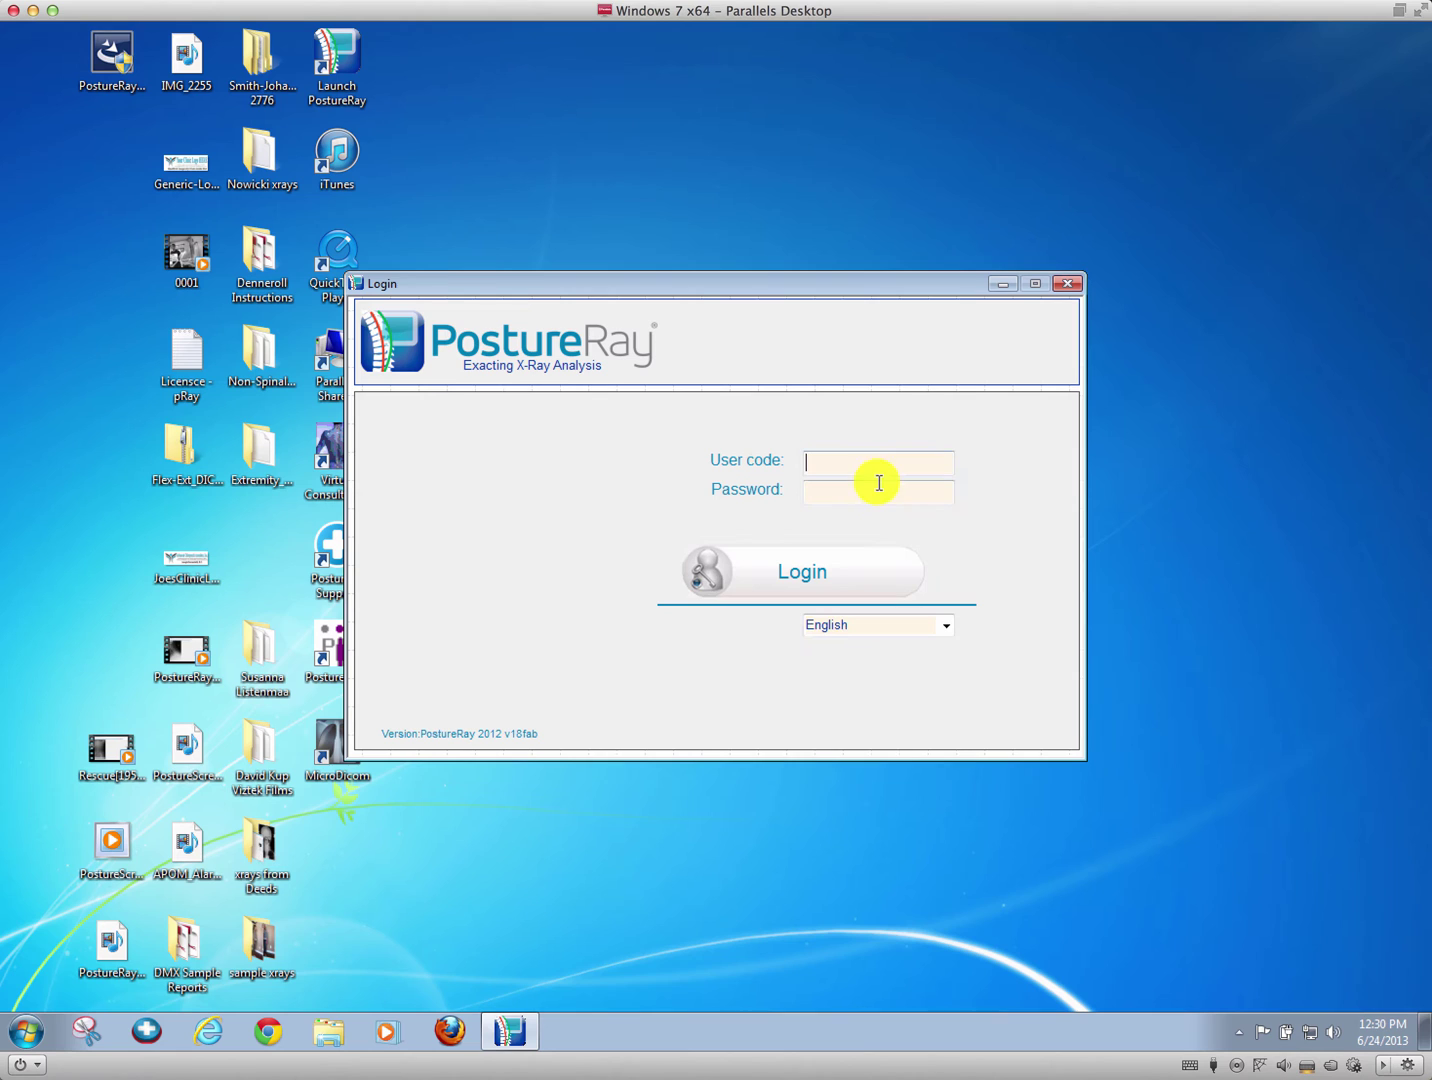
type("admin")
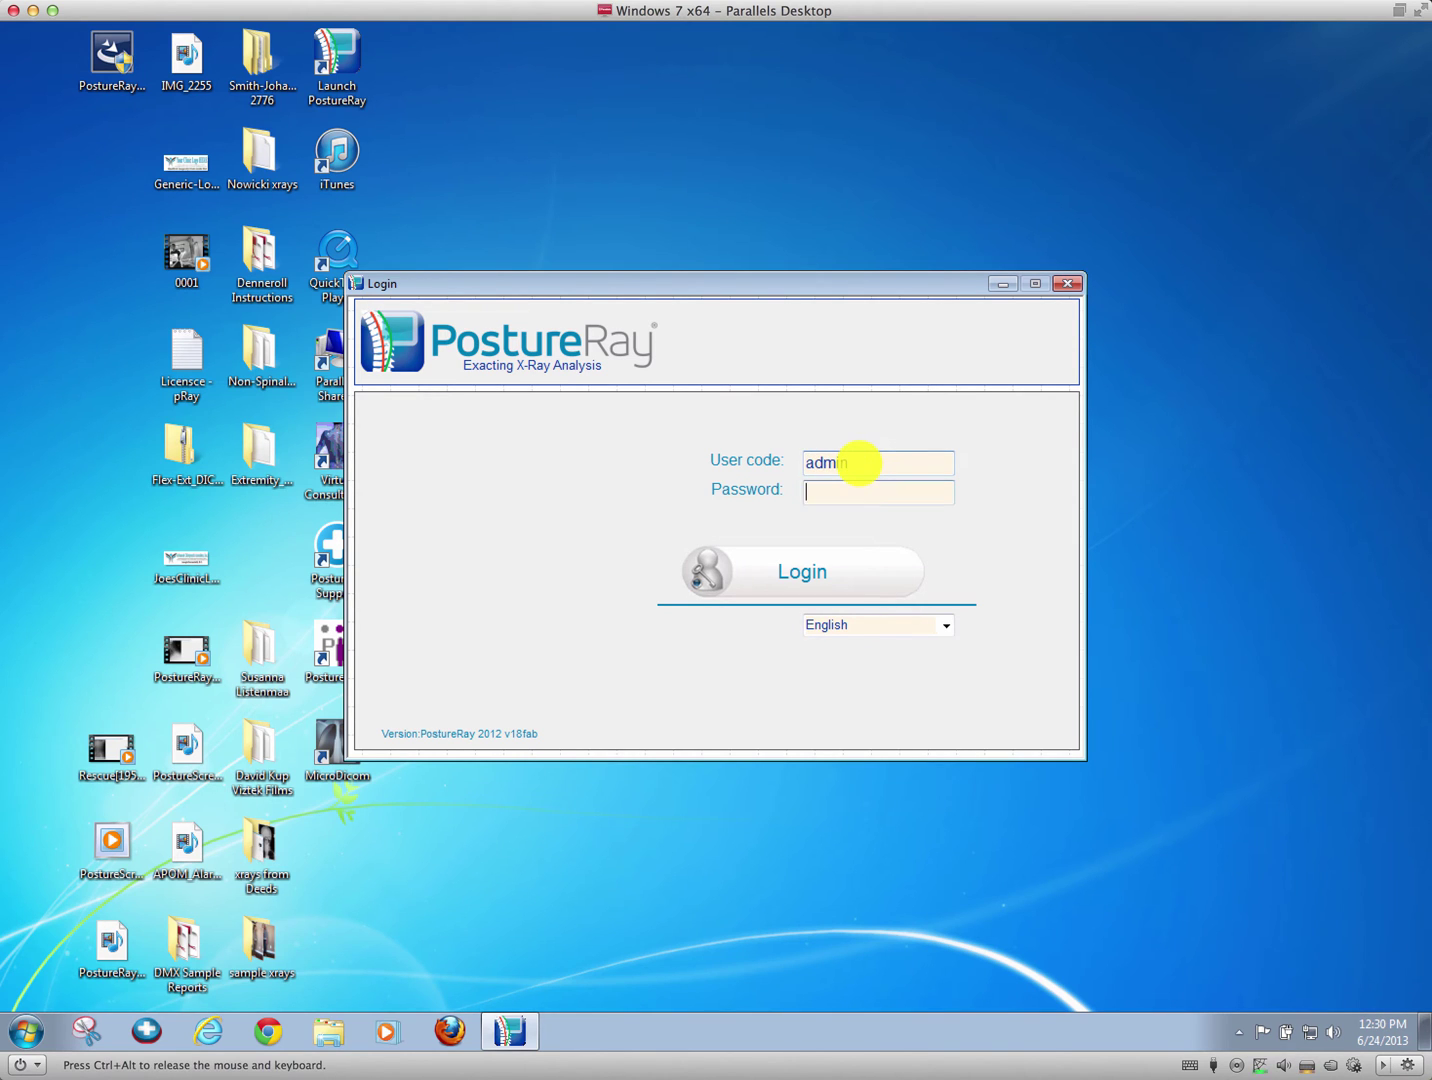
key("Return")
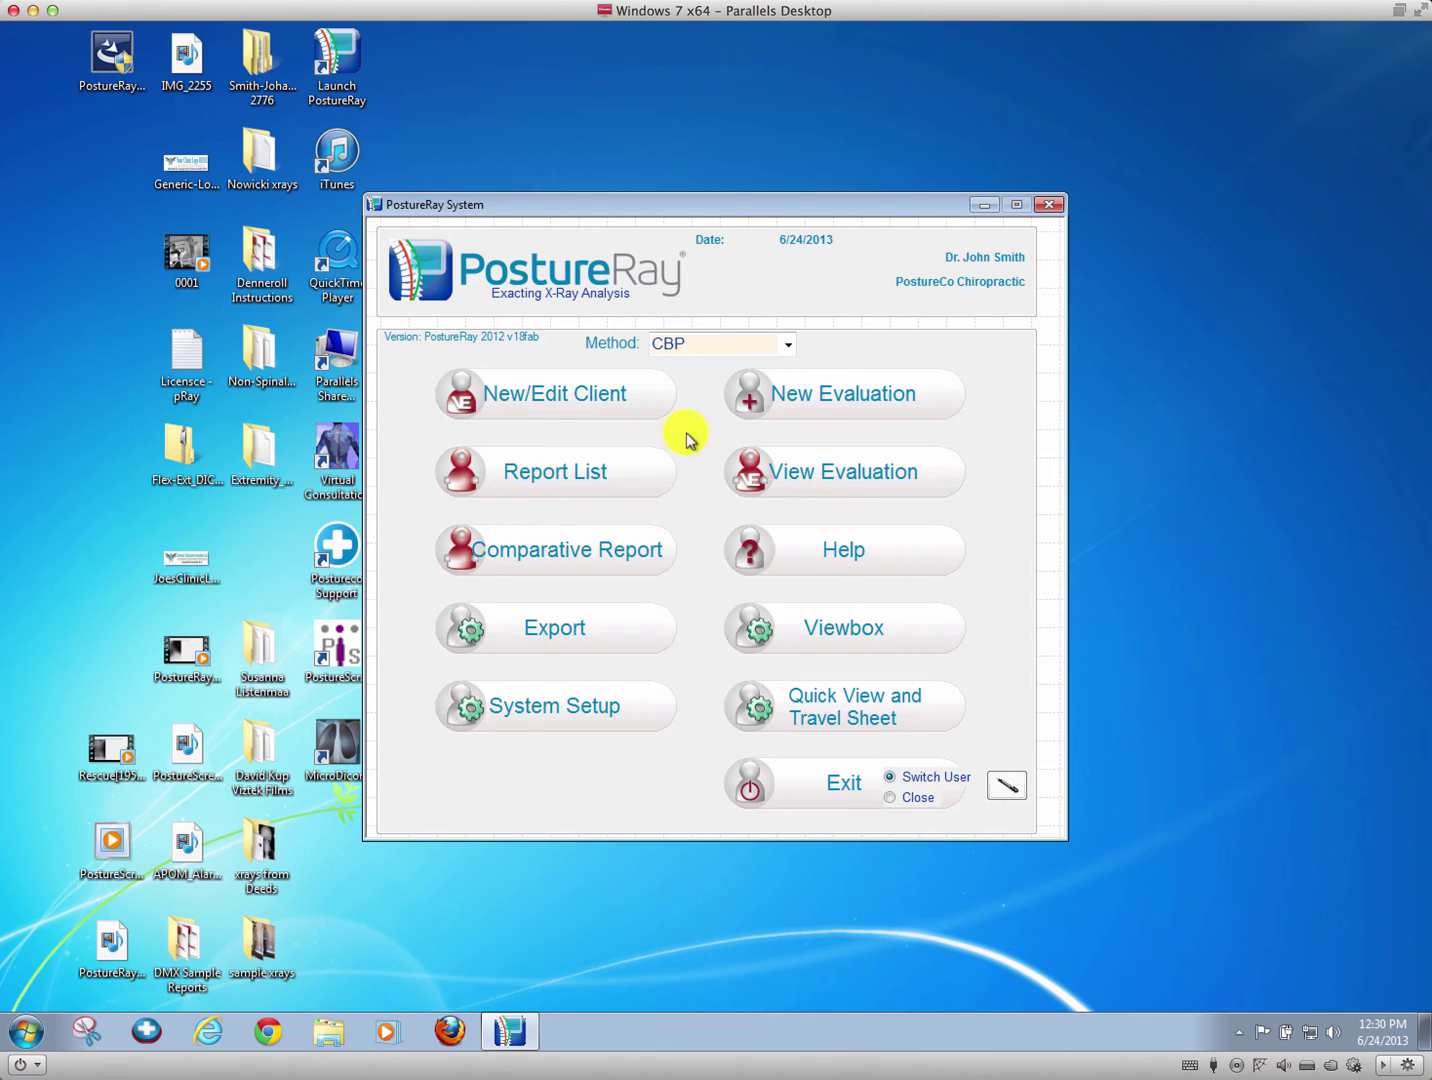
Step: Load all clients in New/Edit Client and select the re-exam patient's record
left_click(587, 400)
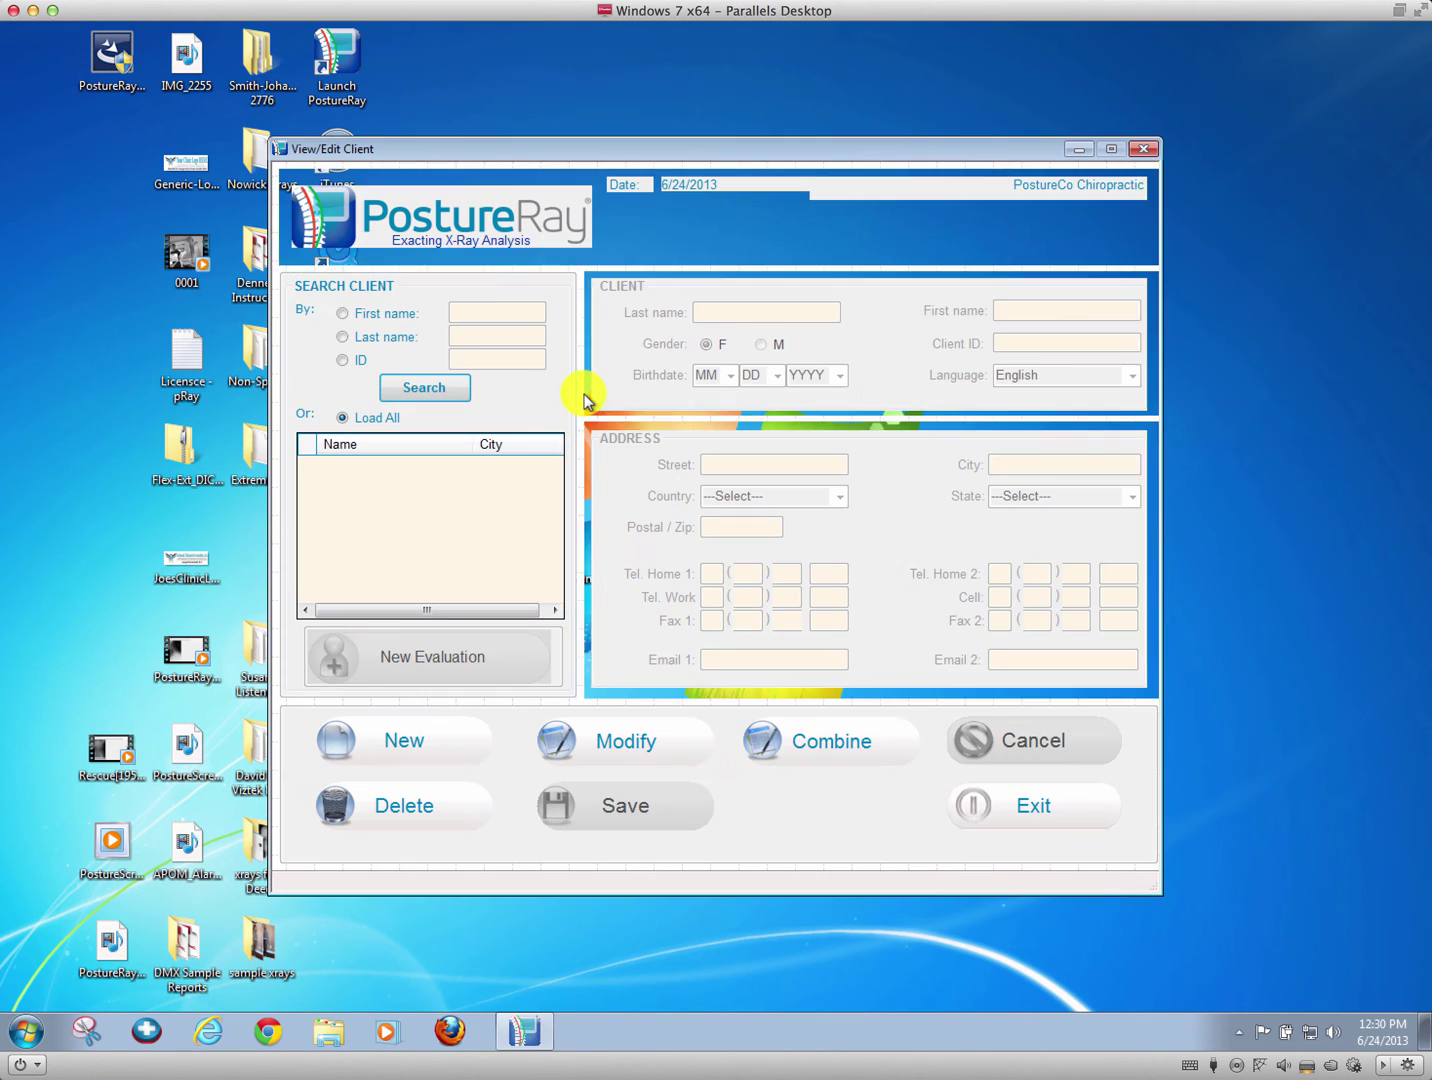
left_click(446, 391)
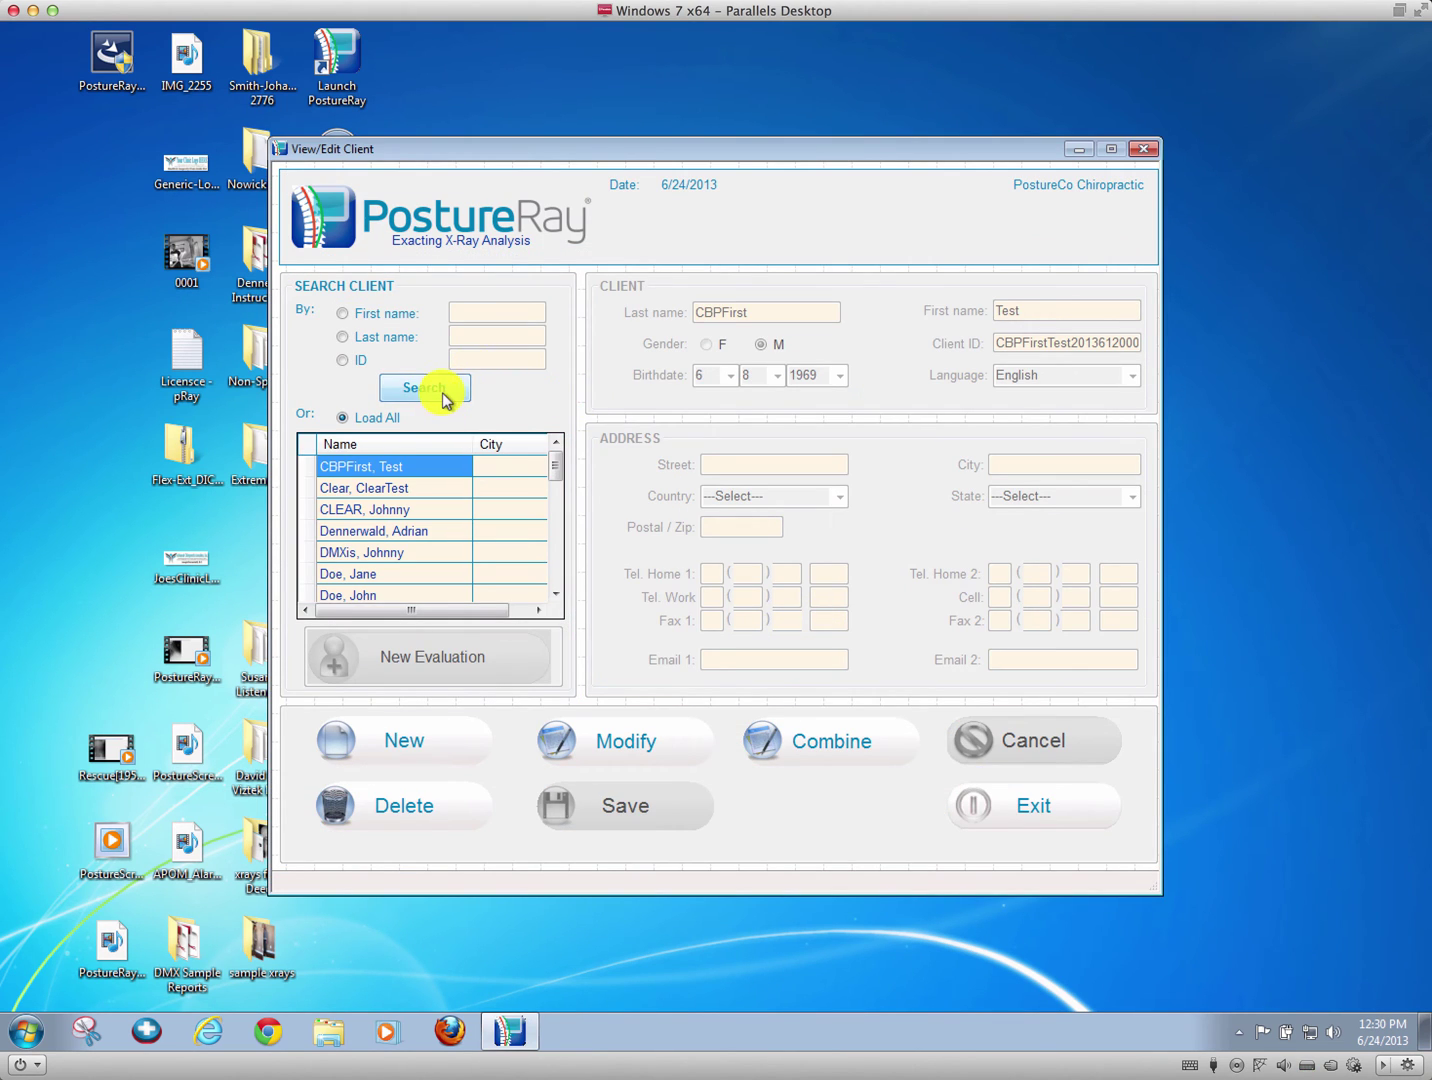
left_click_drag(557, 470, 558, 490)
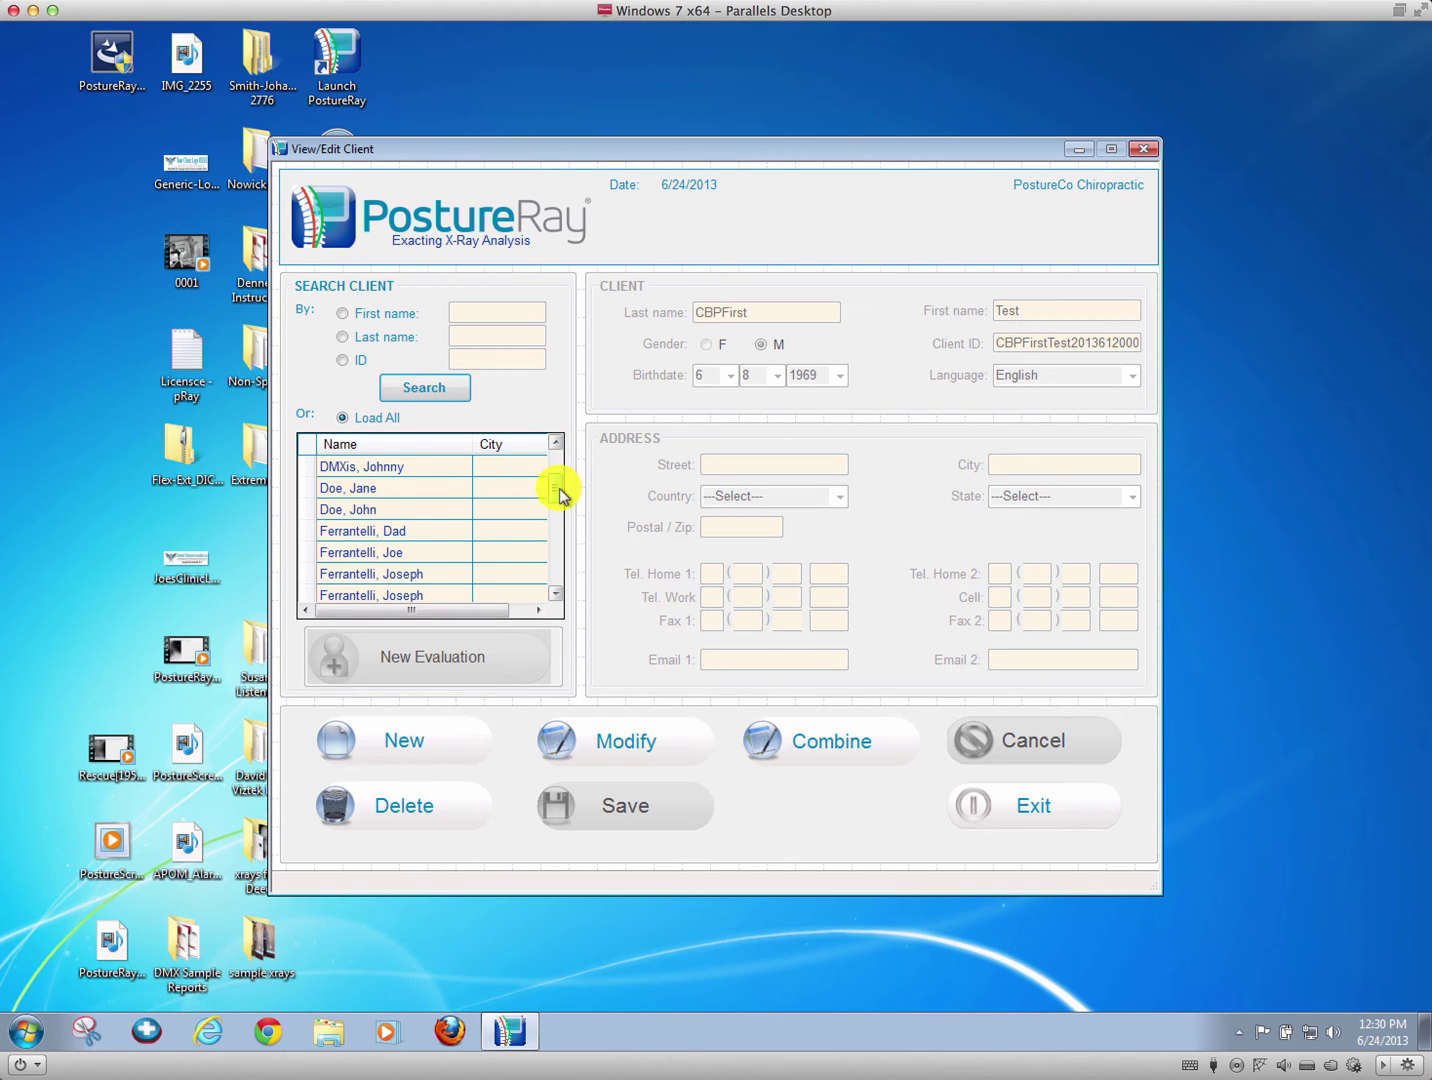
left_click(304, 552)
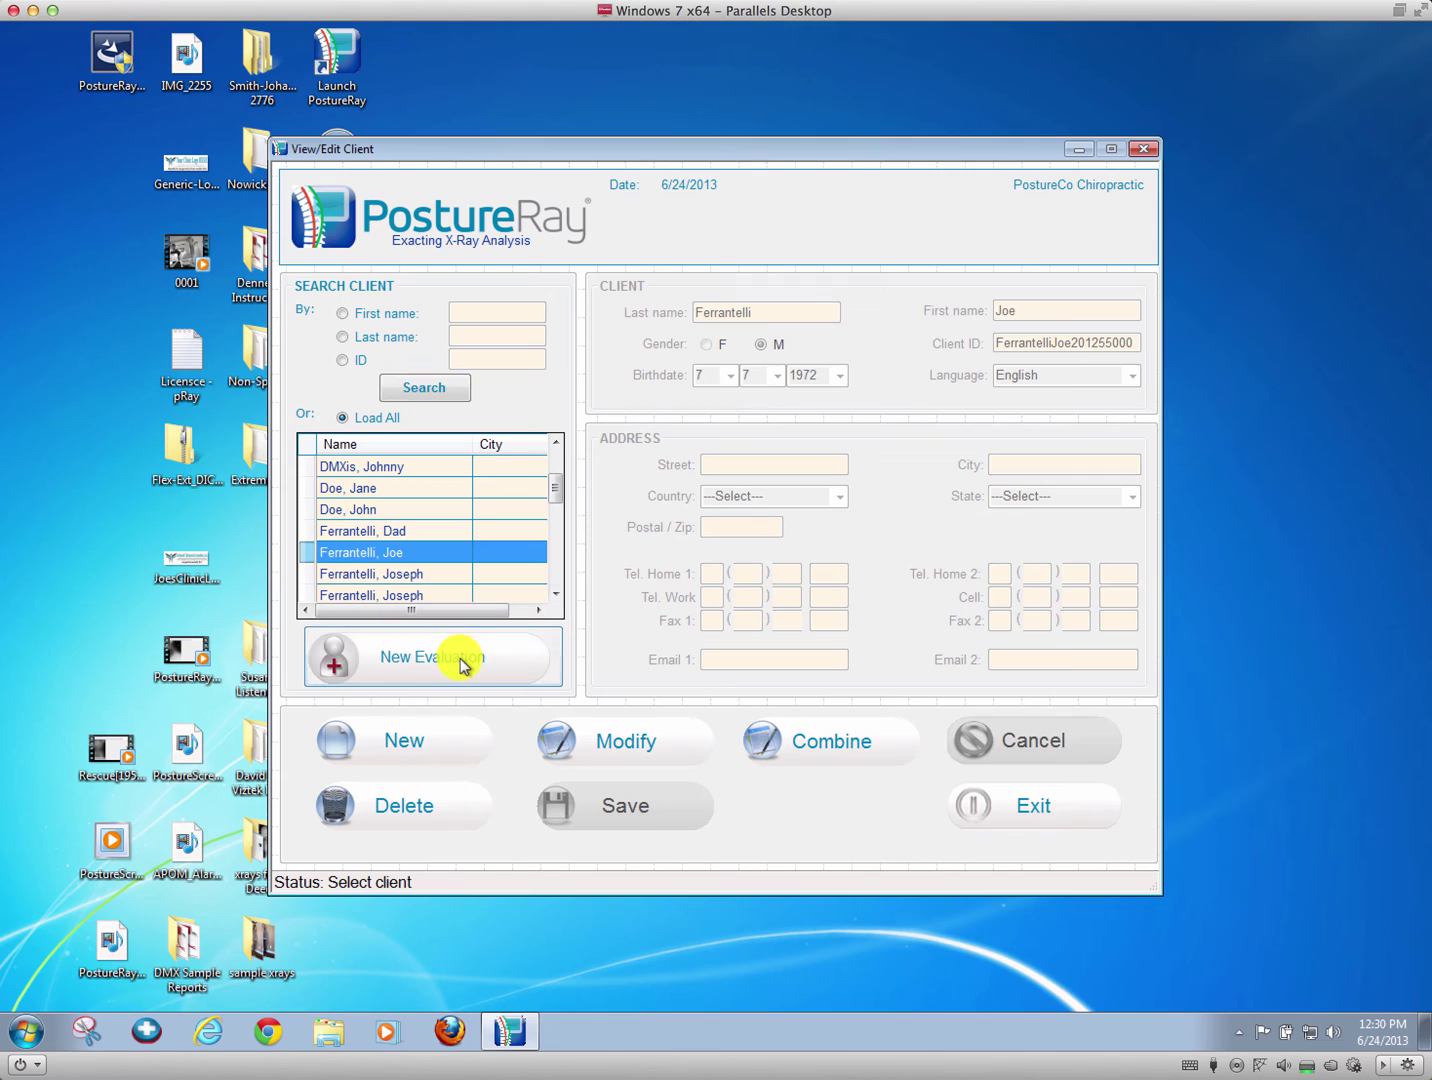
Step: Create a new evaluation dated August 18, 2012 and labelled Re-exam
left_click(462, 664)
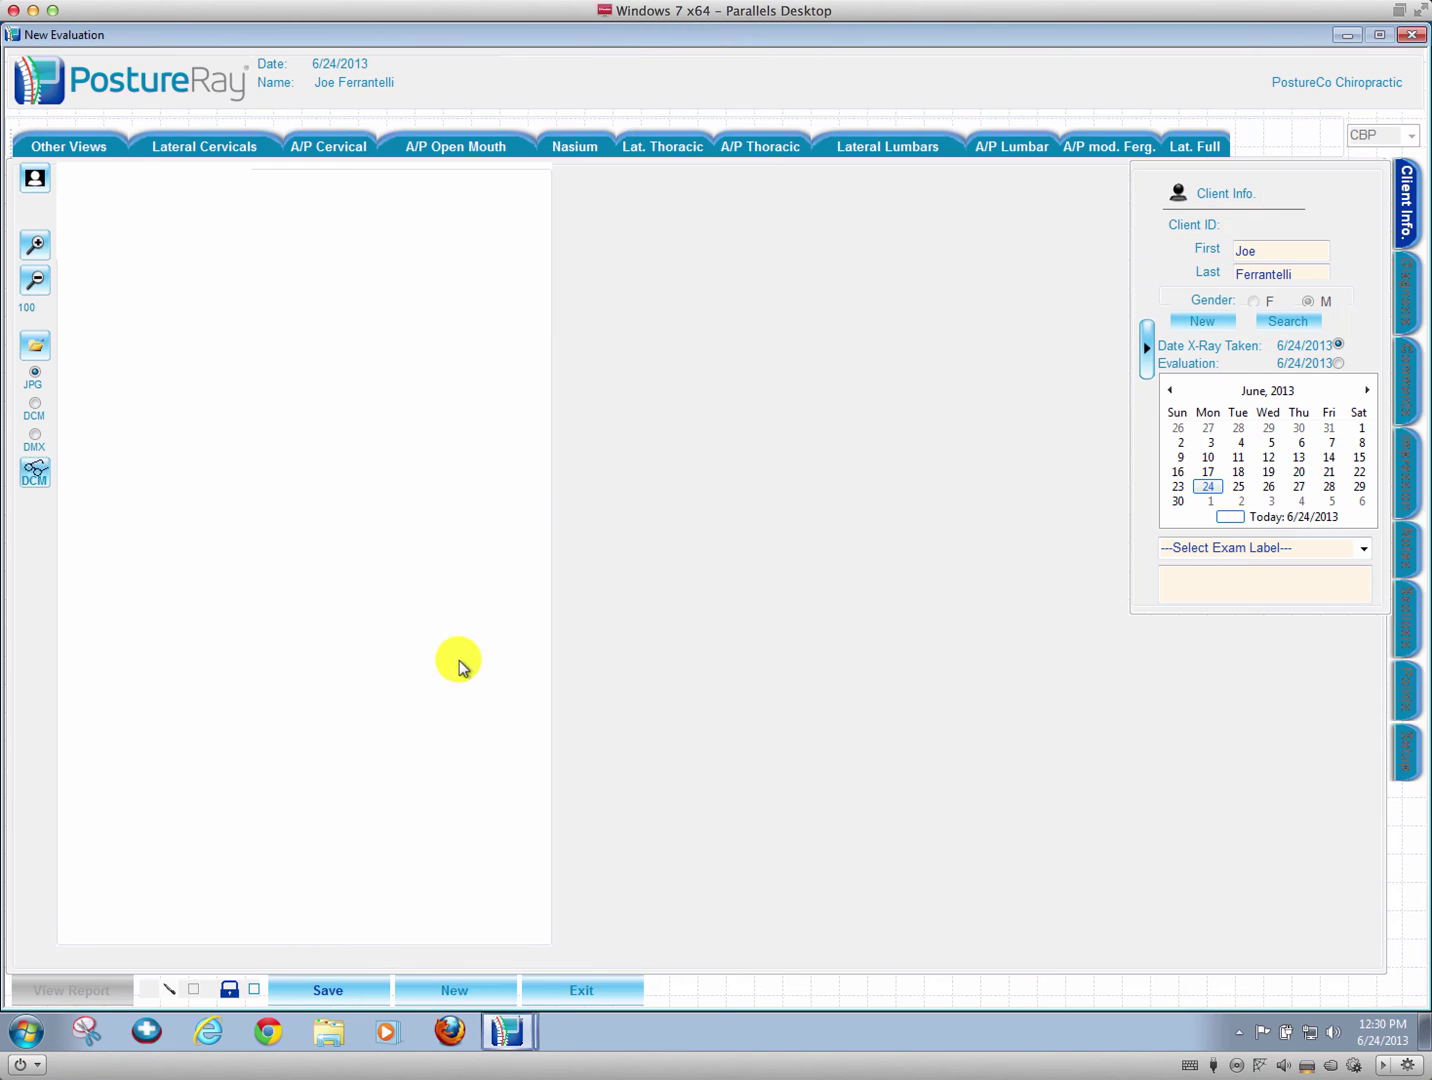
left_click(1299, 392)
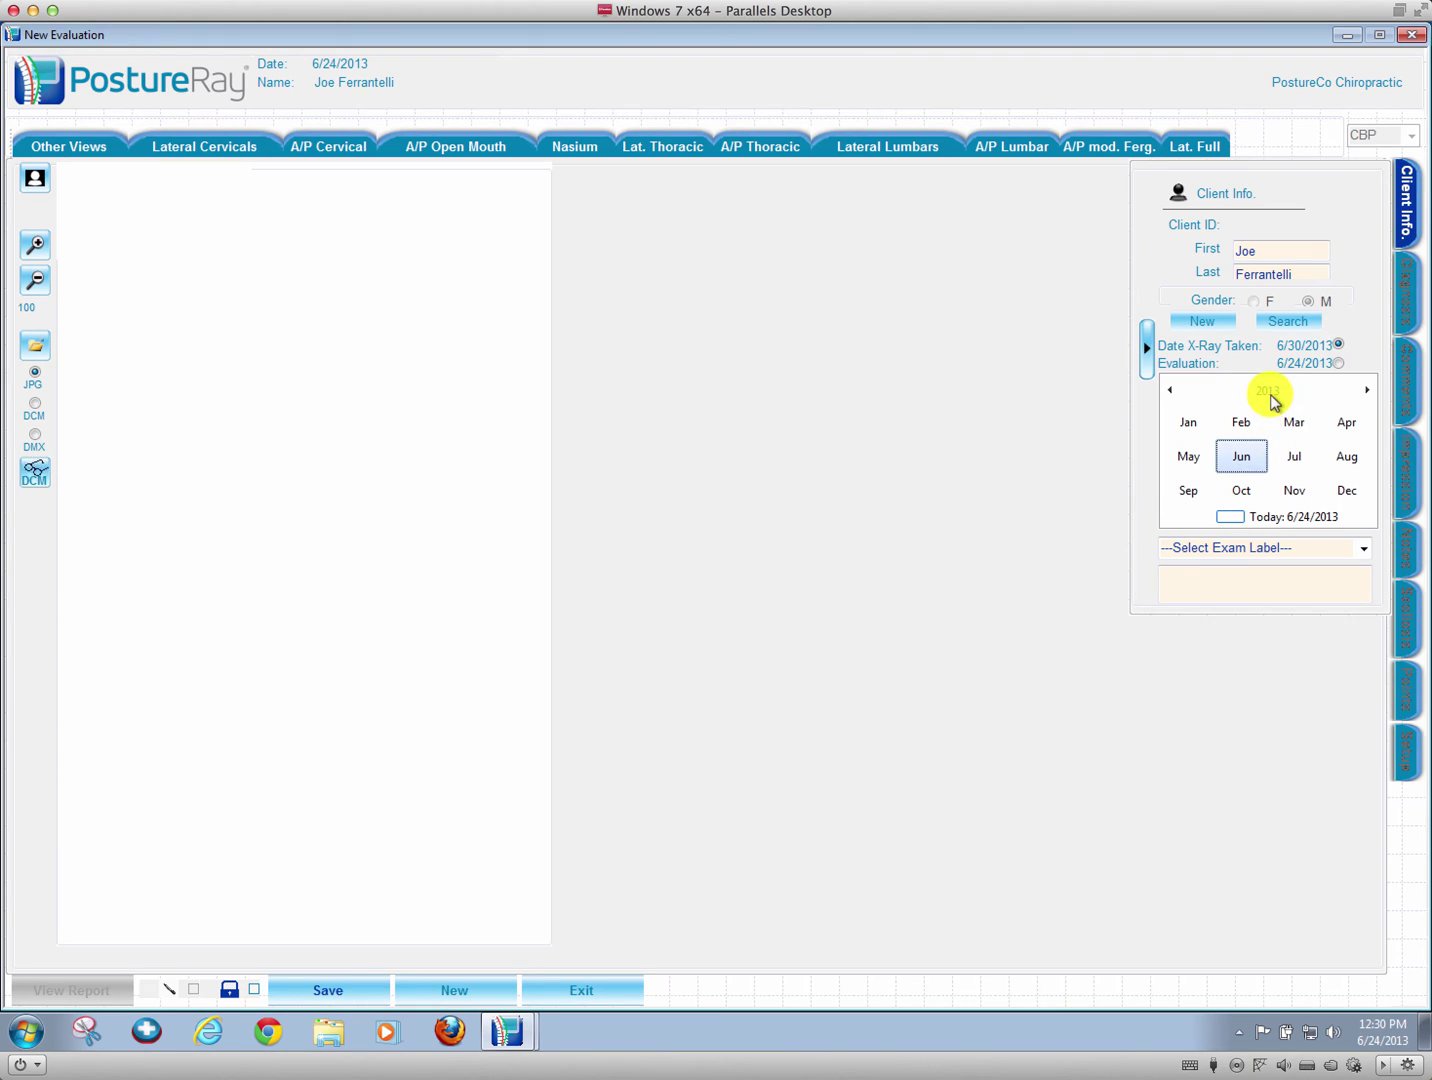
left_click(1268, 392)
left_click(1337, 428)
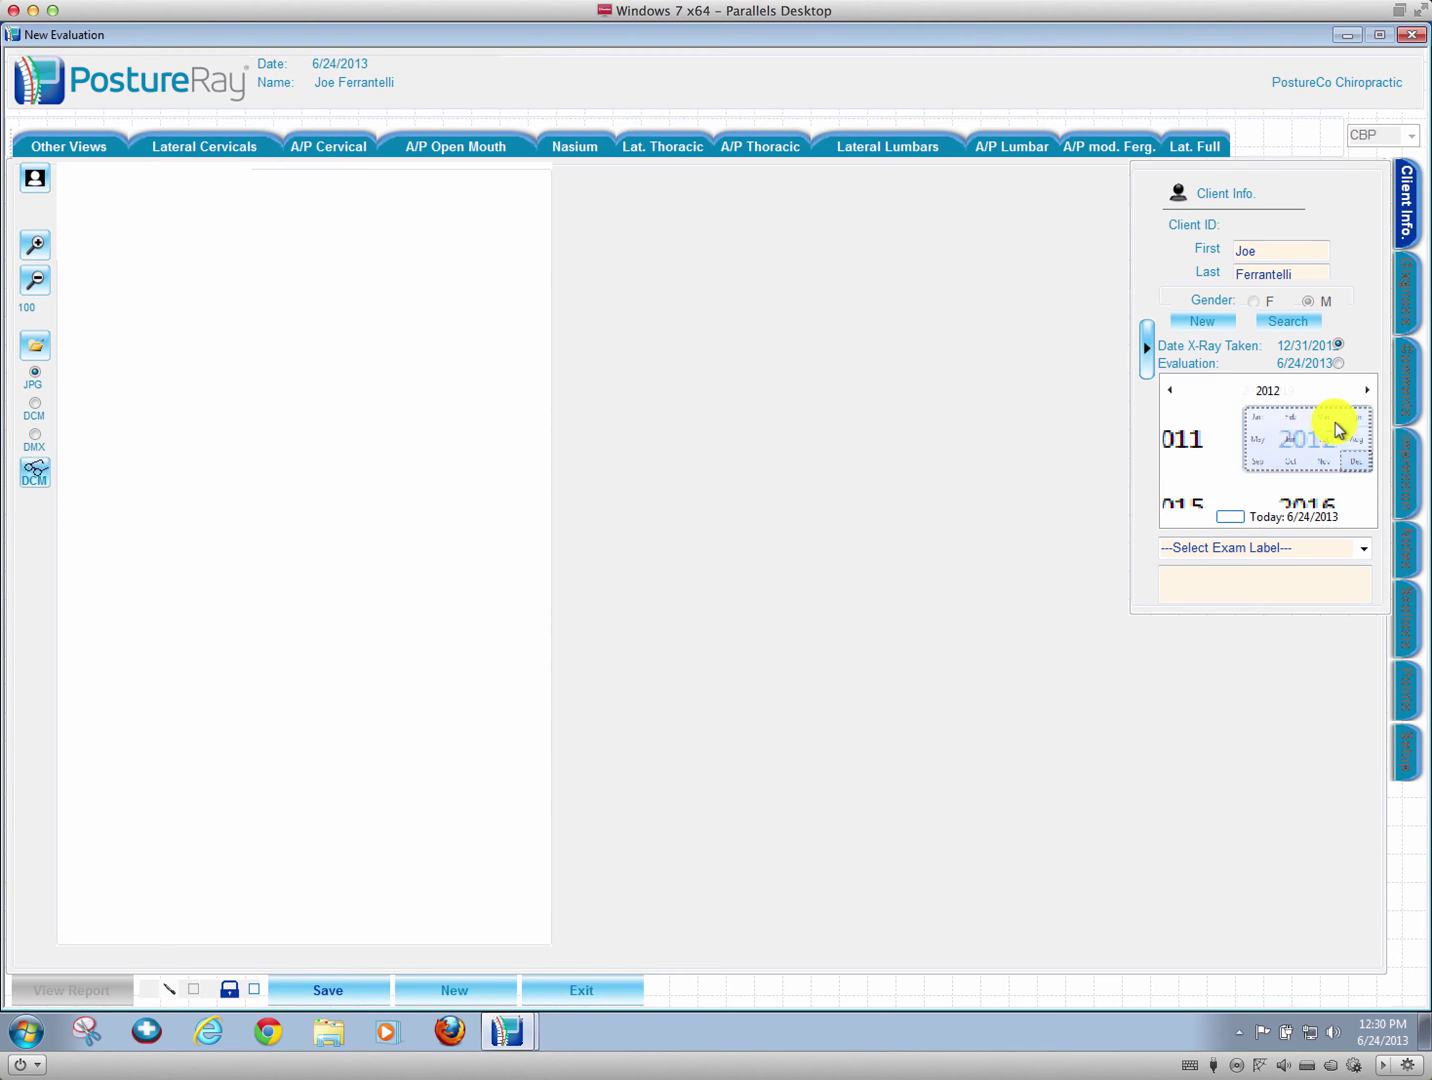
left_click(1351, 456)
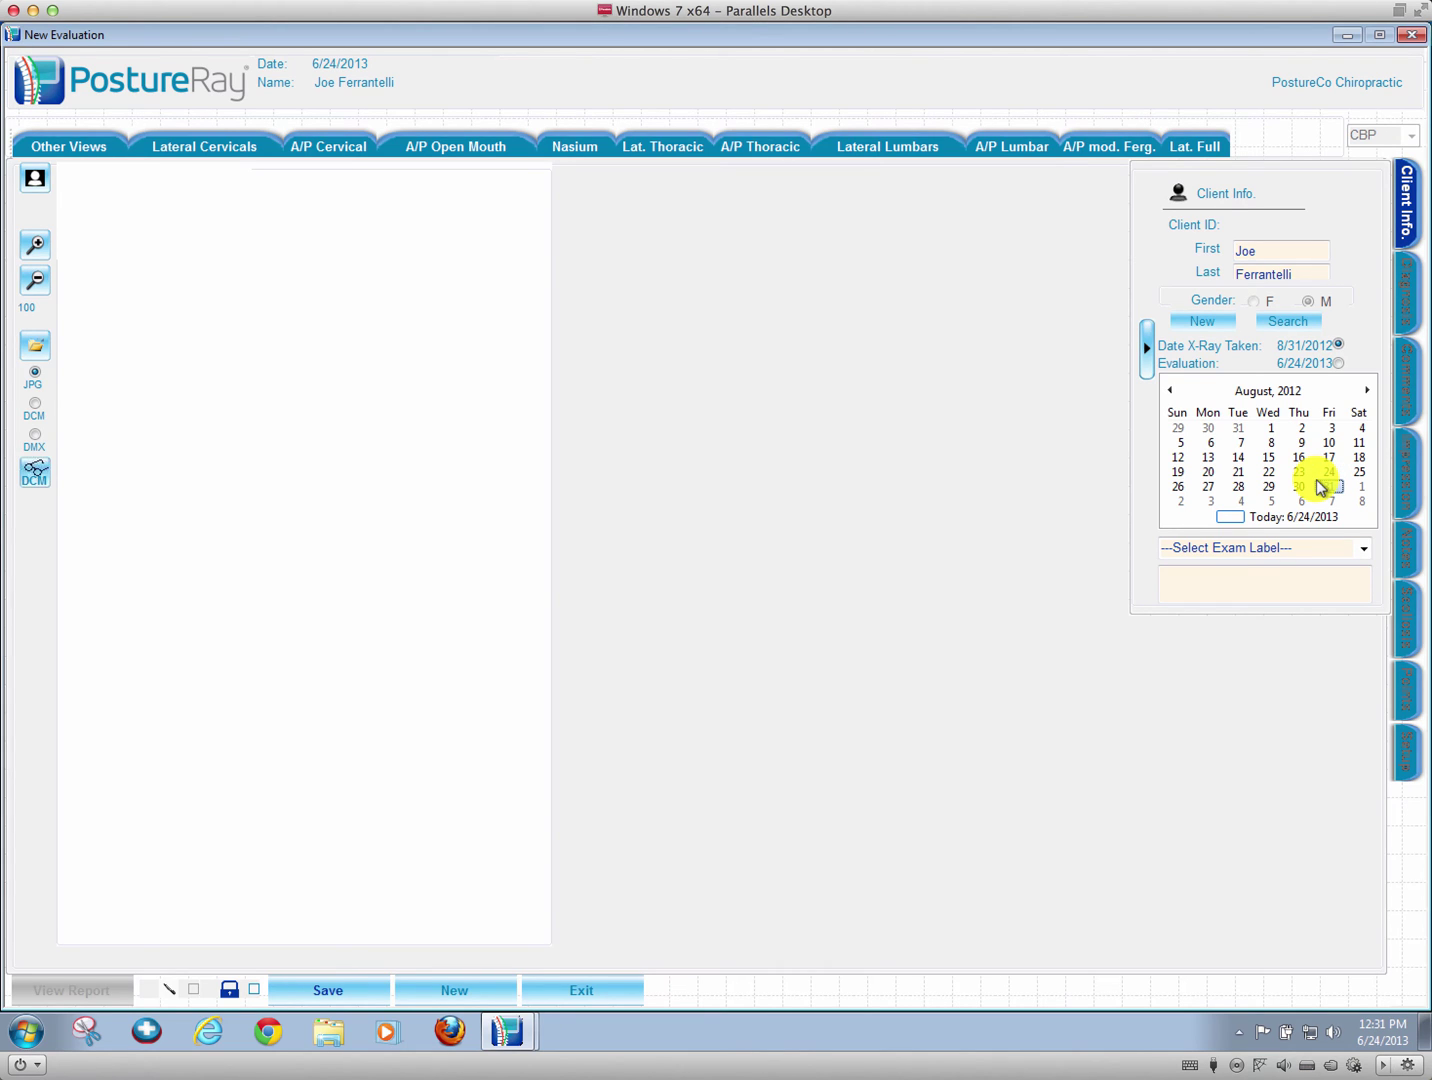
left_click(1360, 458)
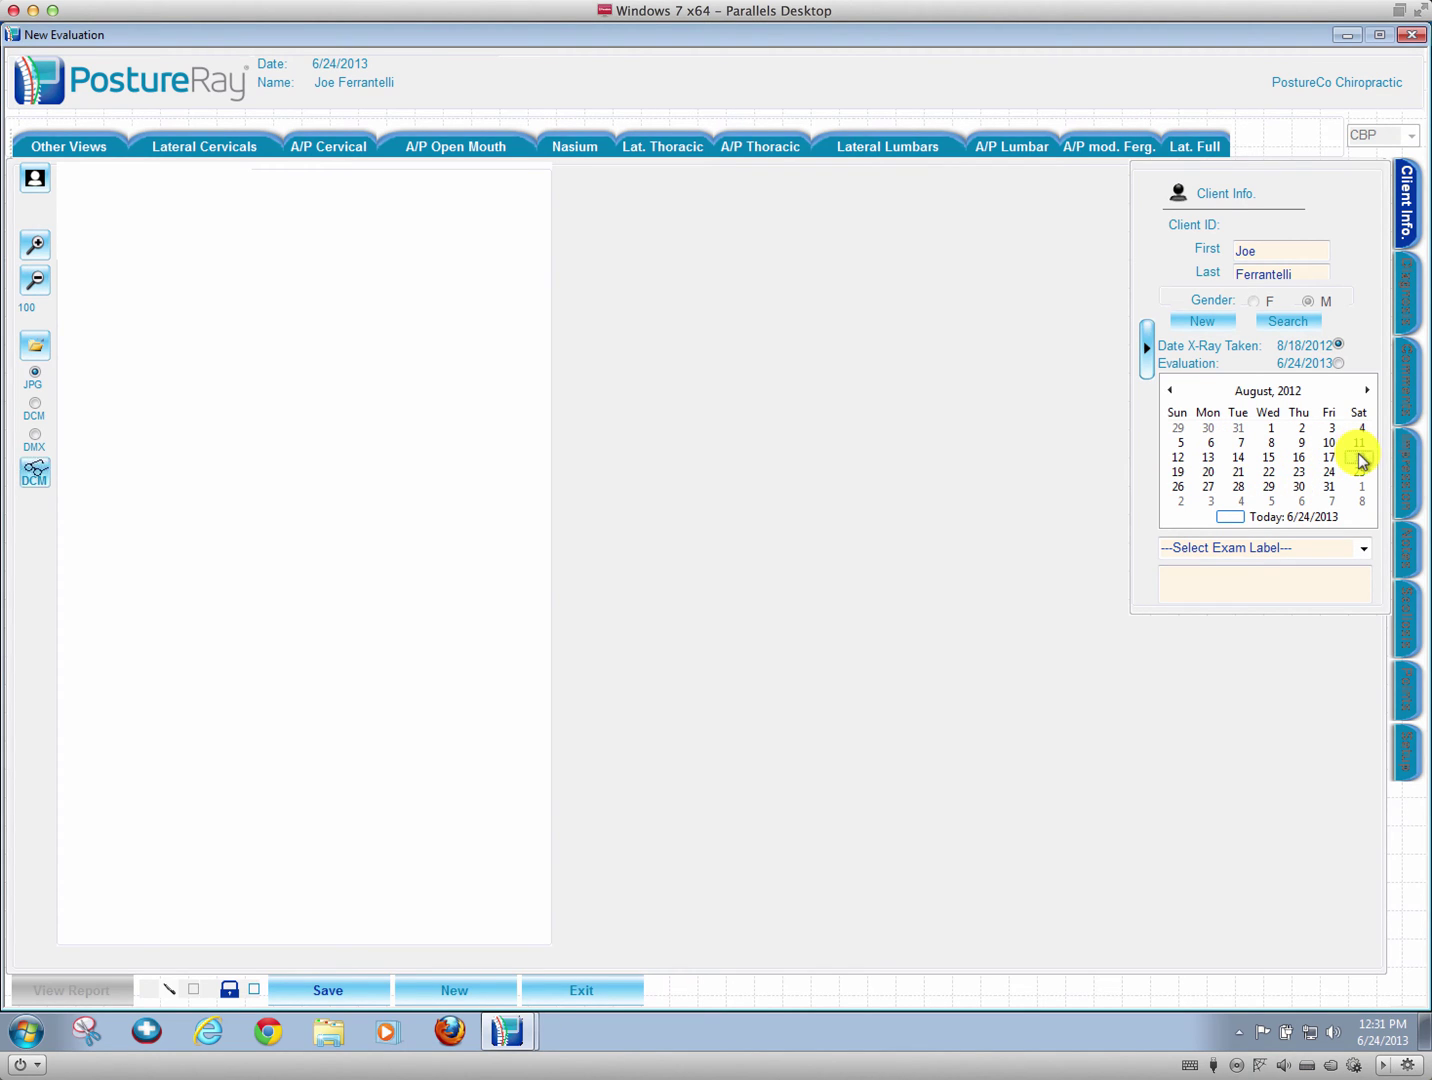
left_click(1362, 549)
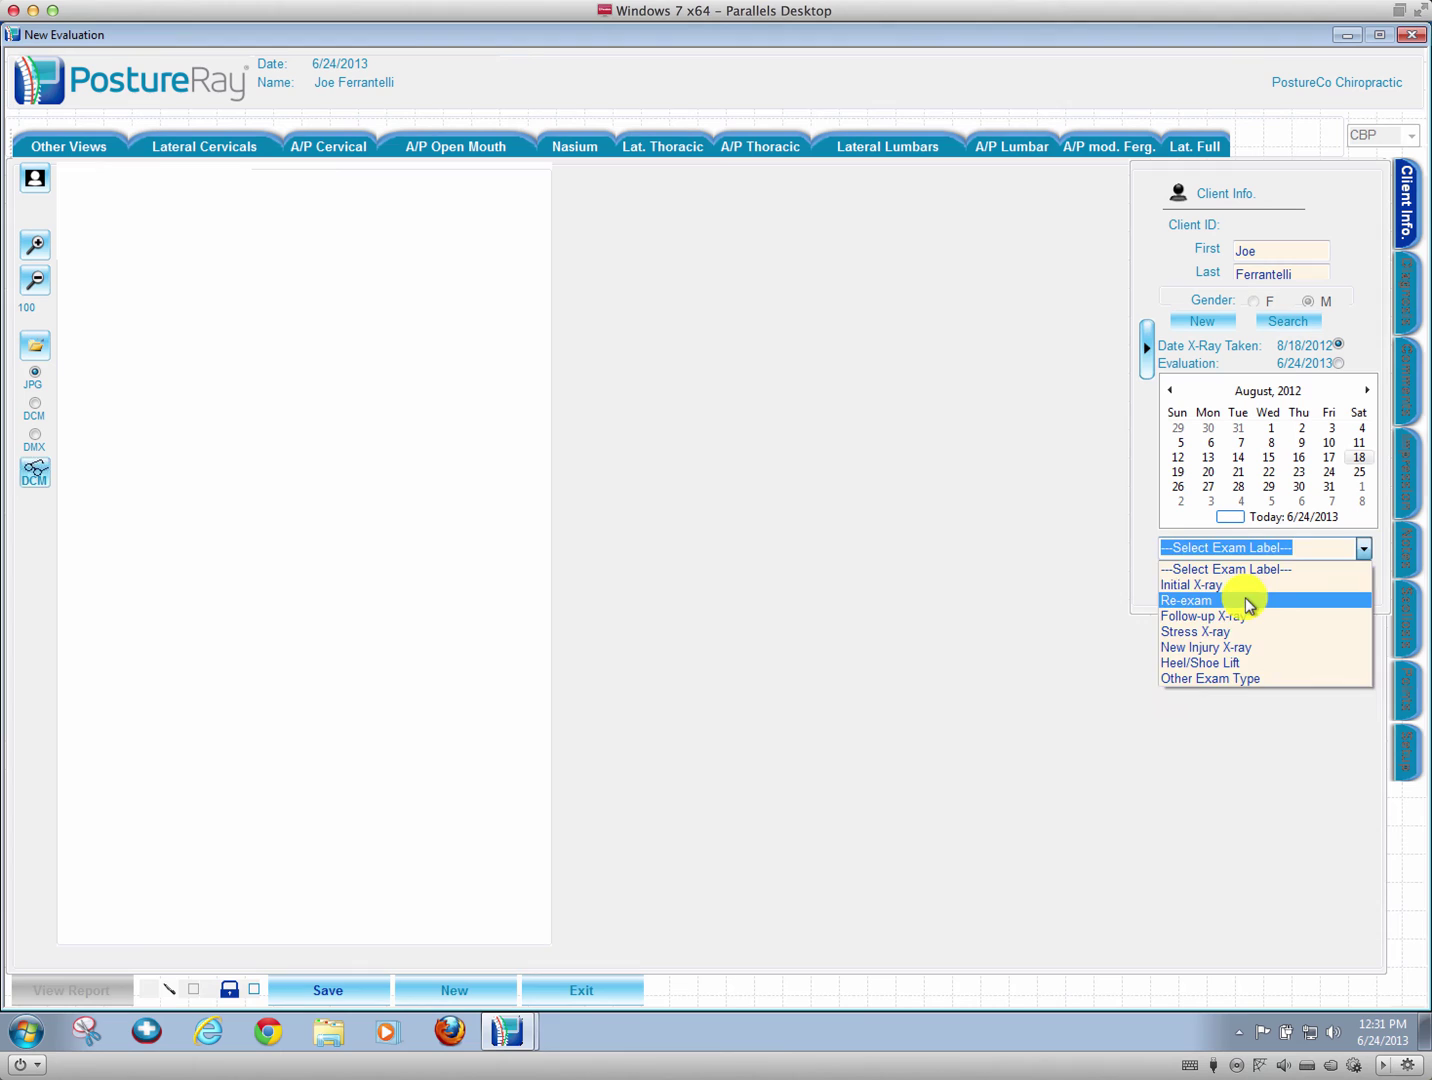
left_click(1247, 601)
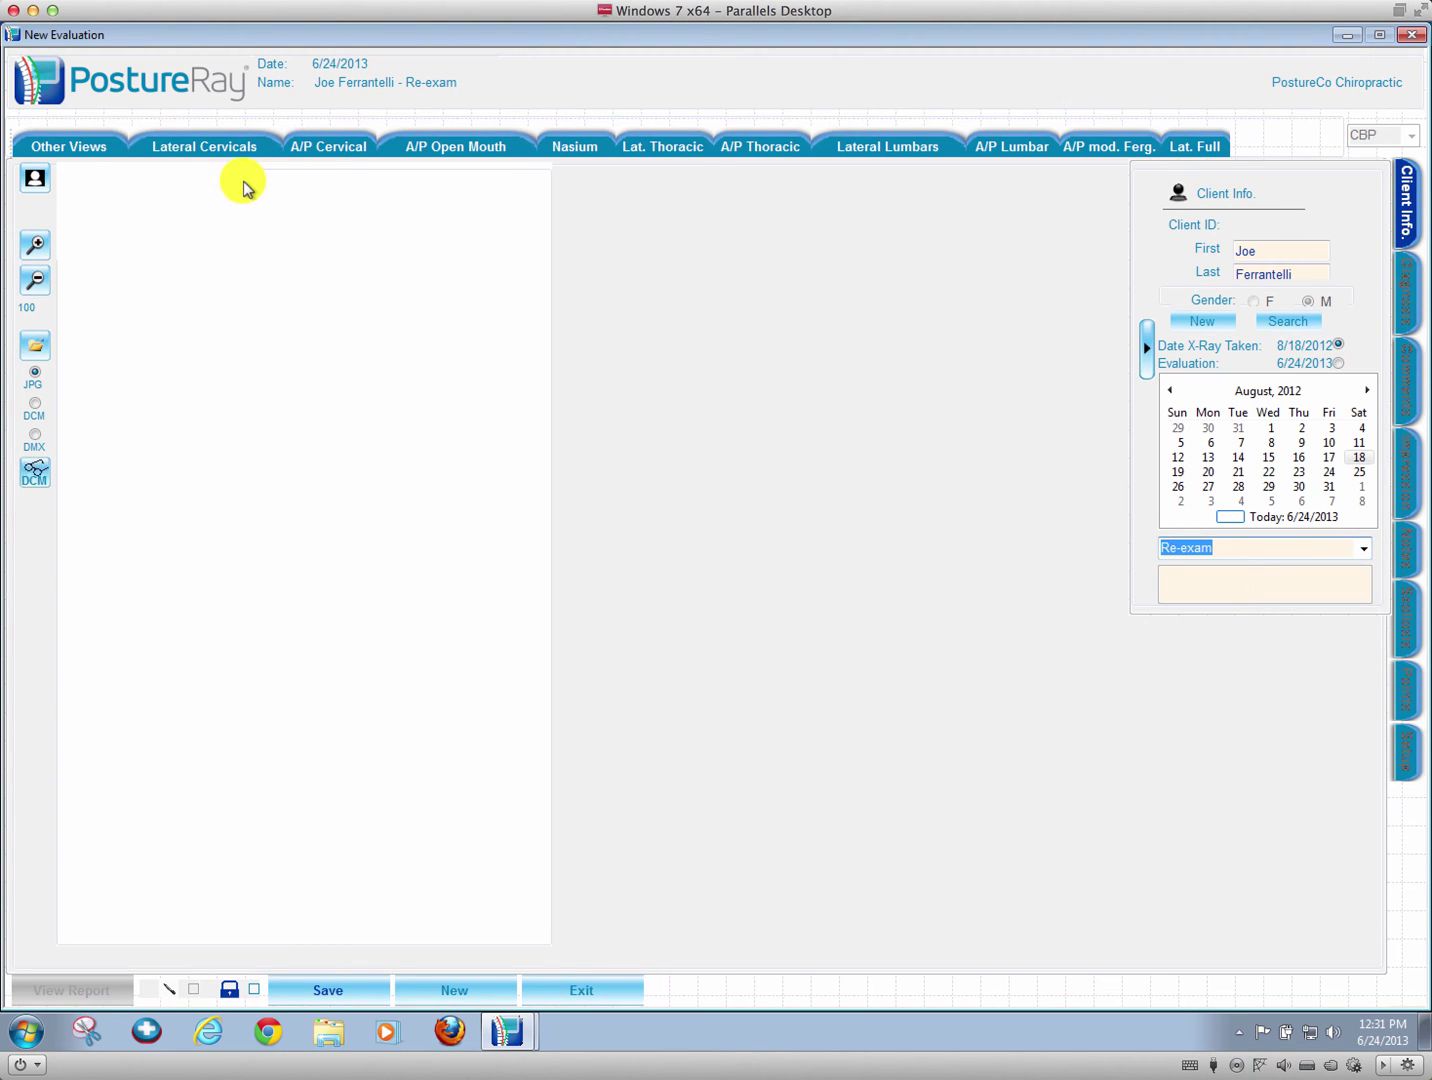
Step: Switch to the Lat. Cervical Neutral view and open the DICOM image search set to CD/DVD
left_click(208, 148)
left_click(217, 170)
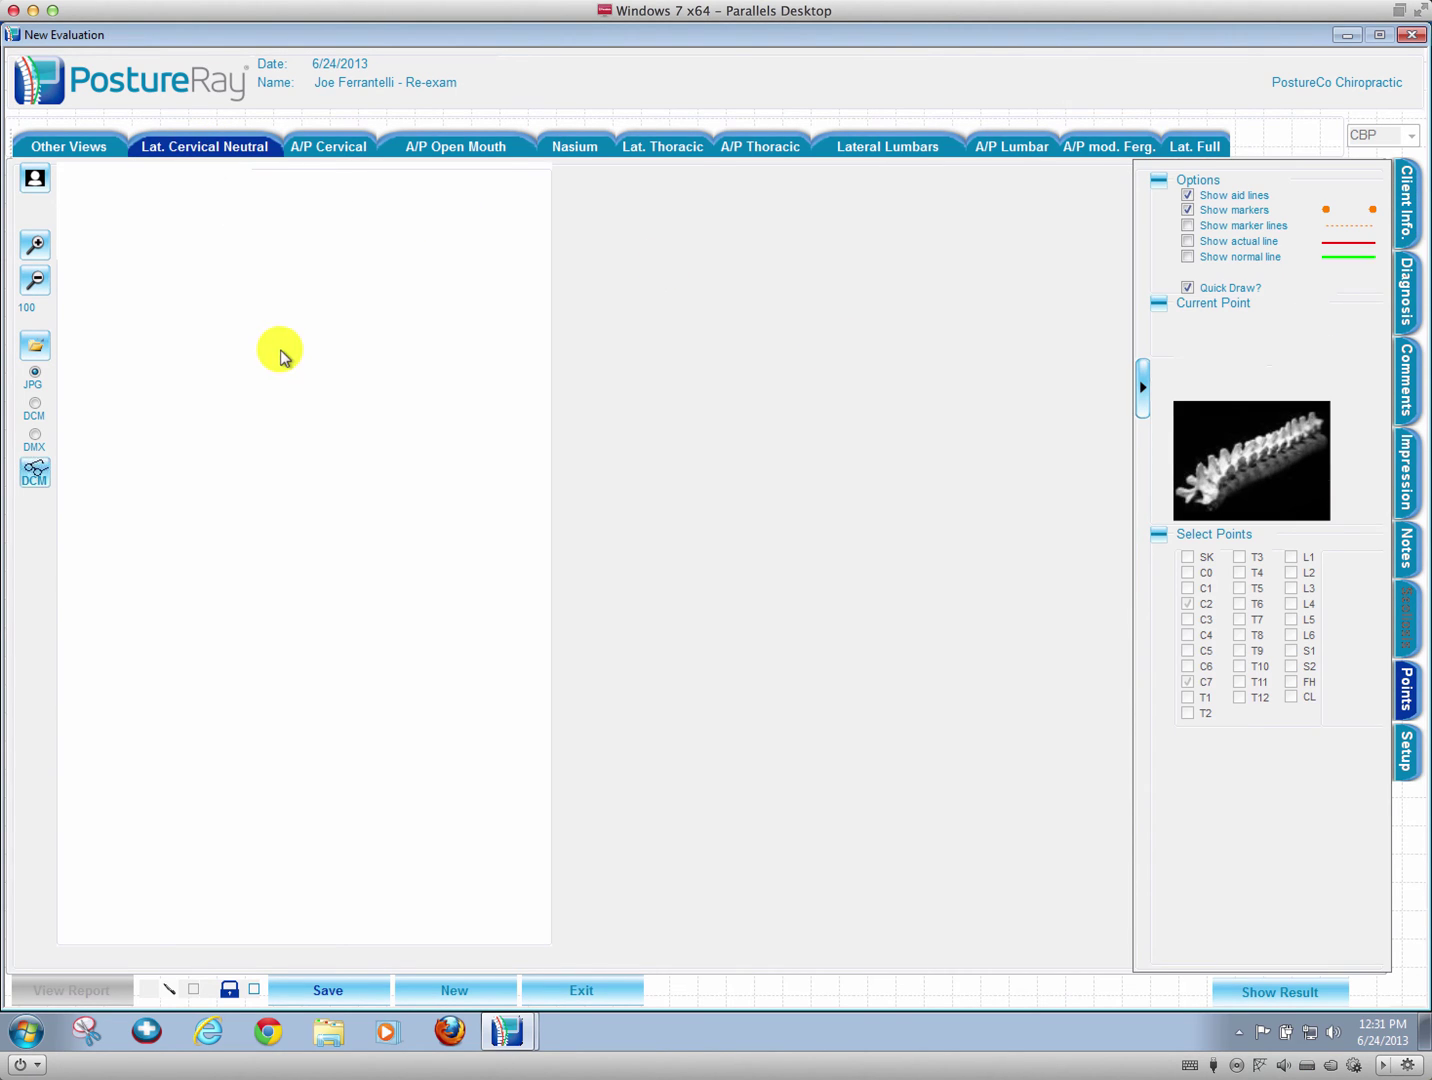
left_click(38, 478)
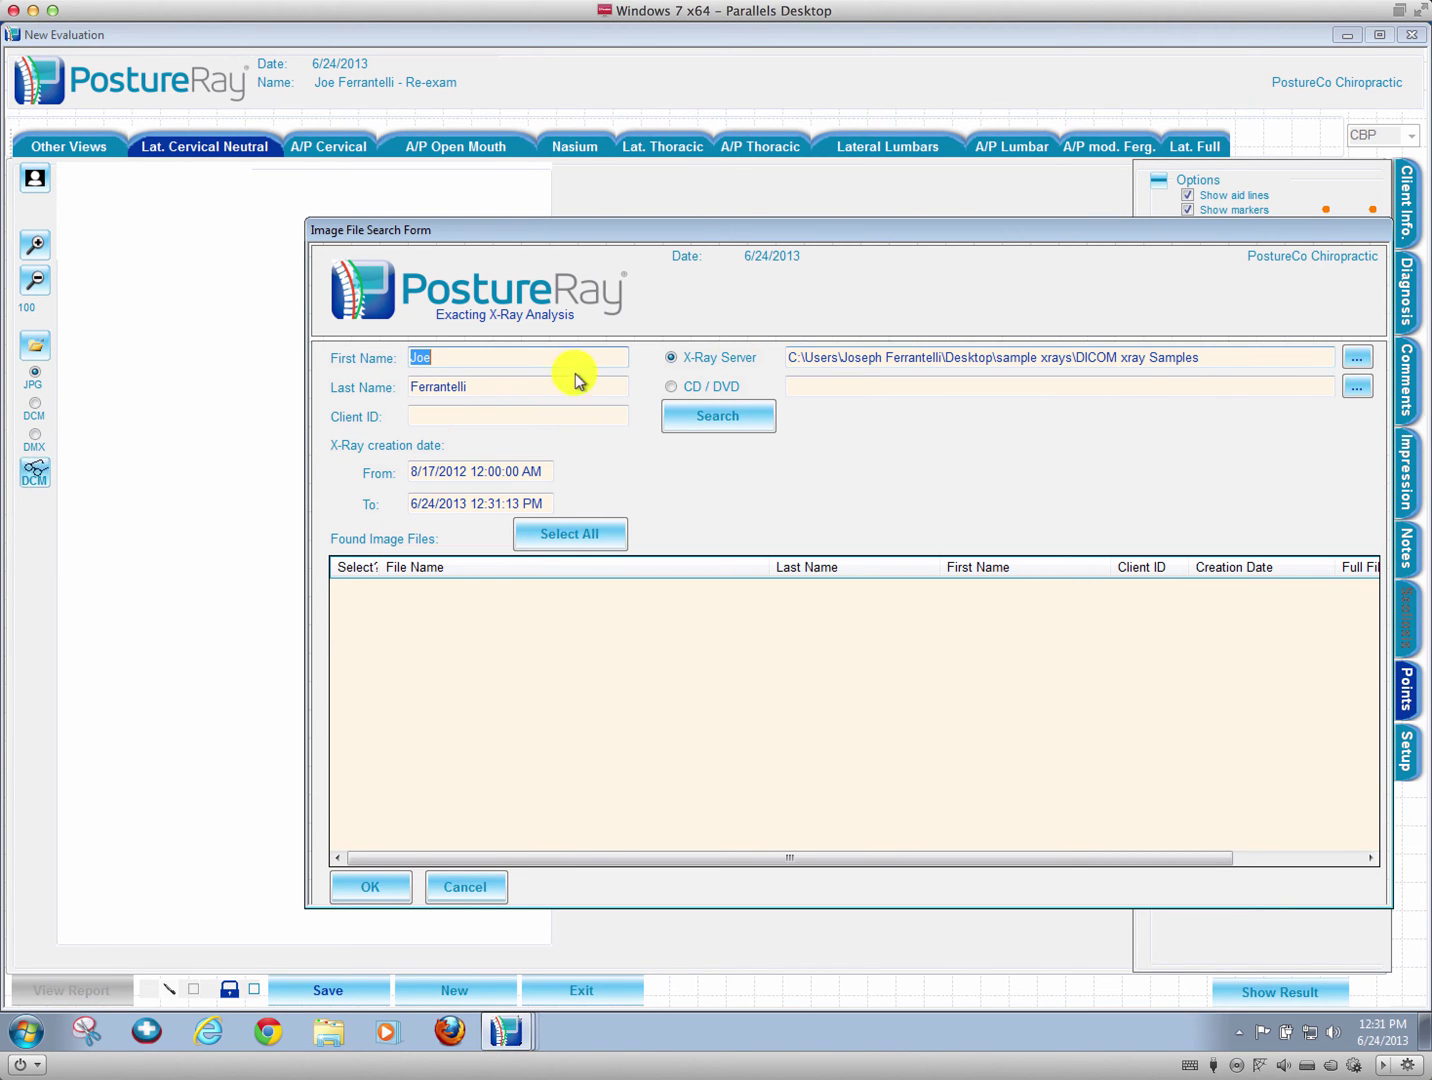
left_click(670, 387)
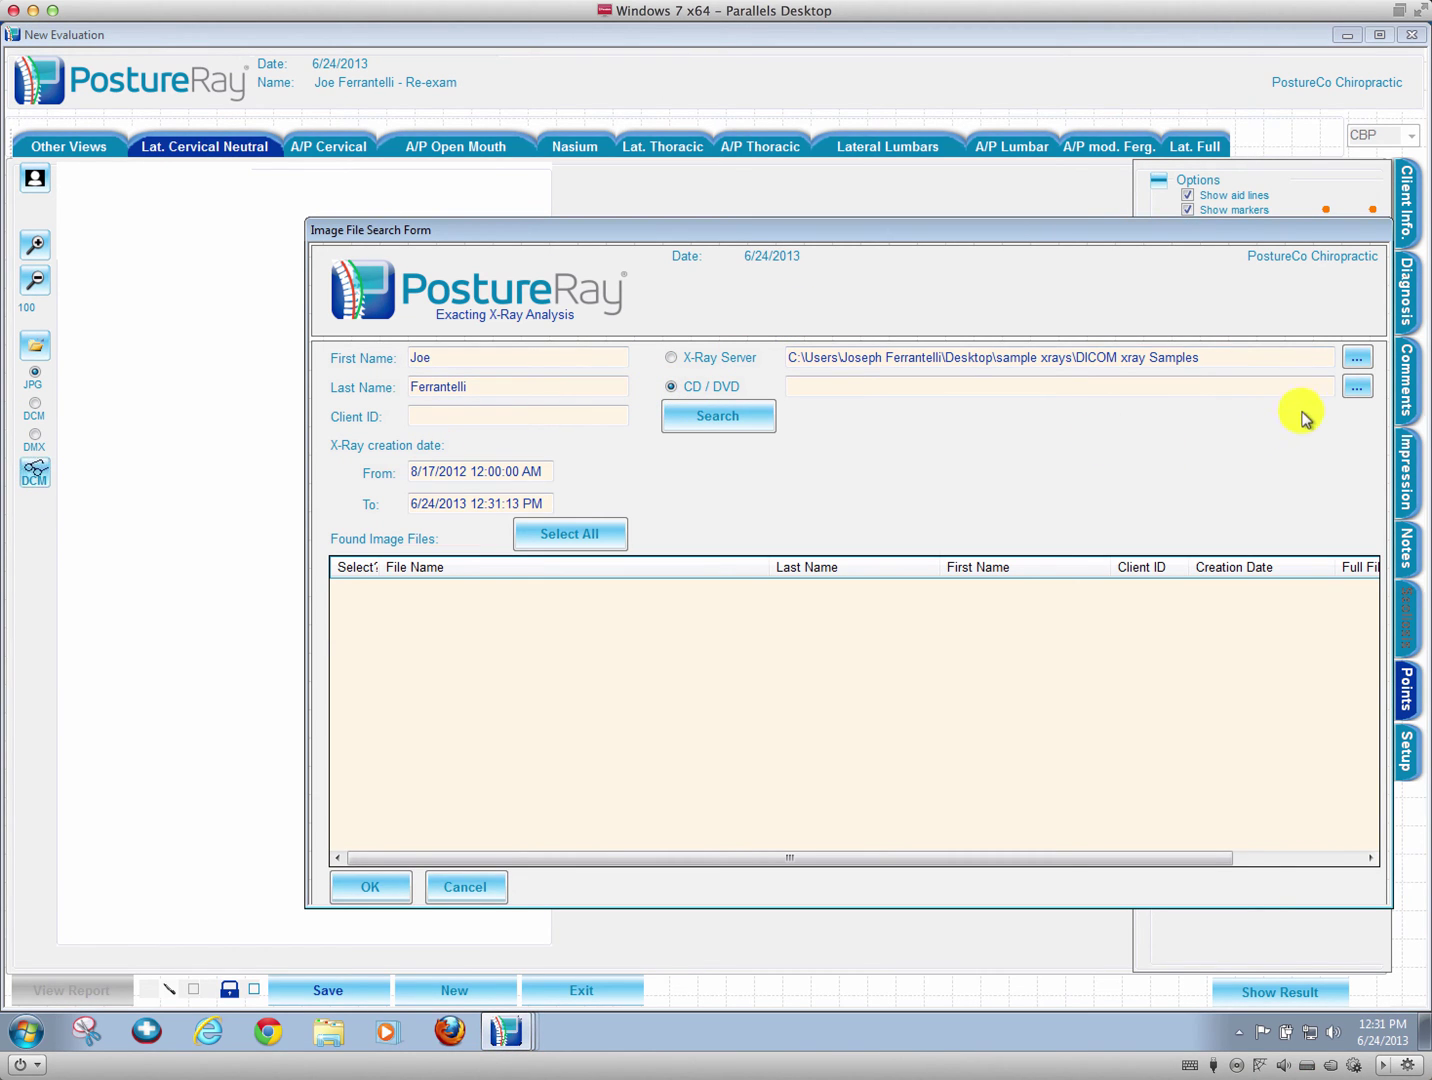
Step: Set the CD/DVD image folder to D:\images
left_click(1356, 387)
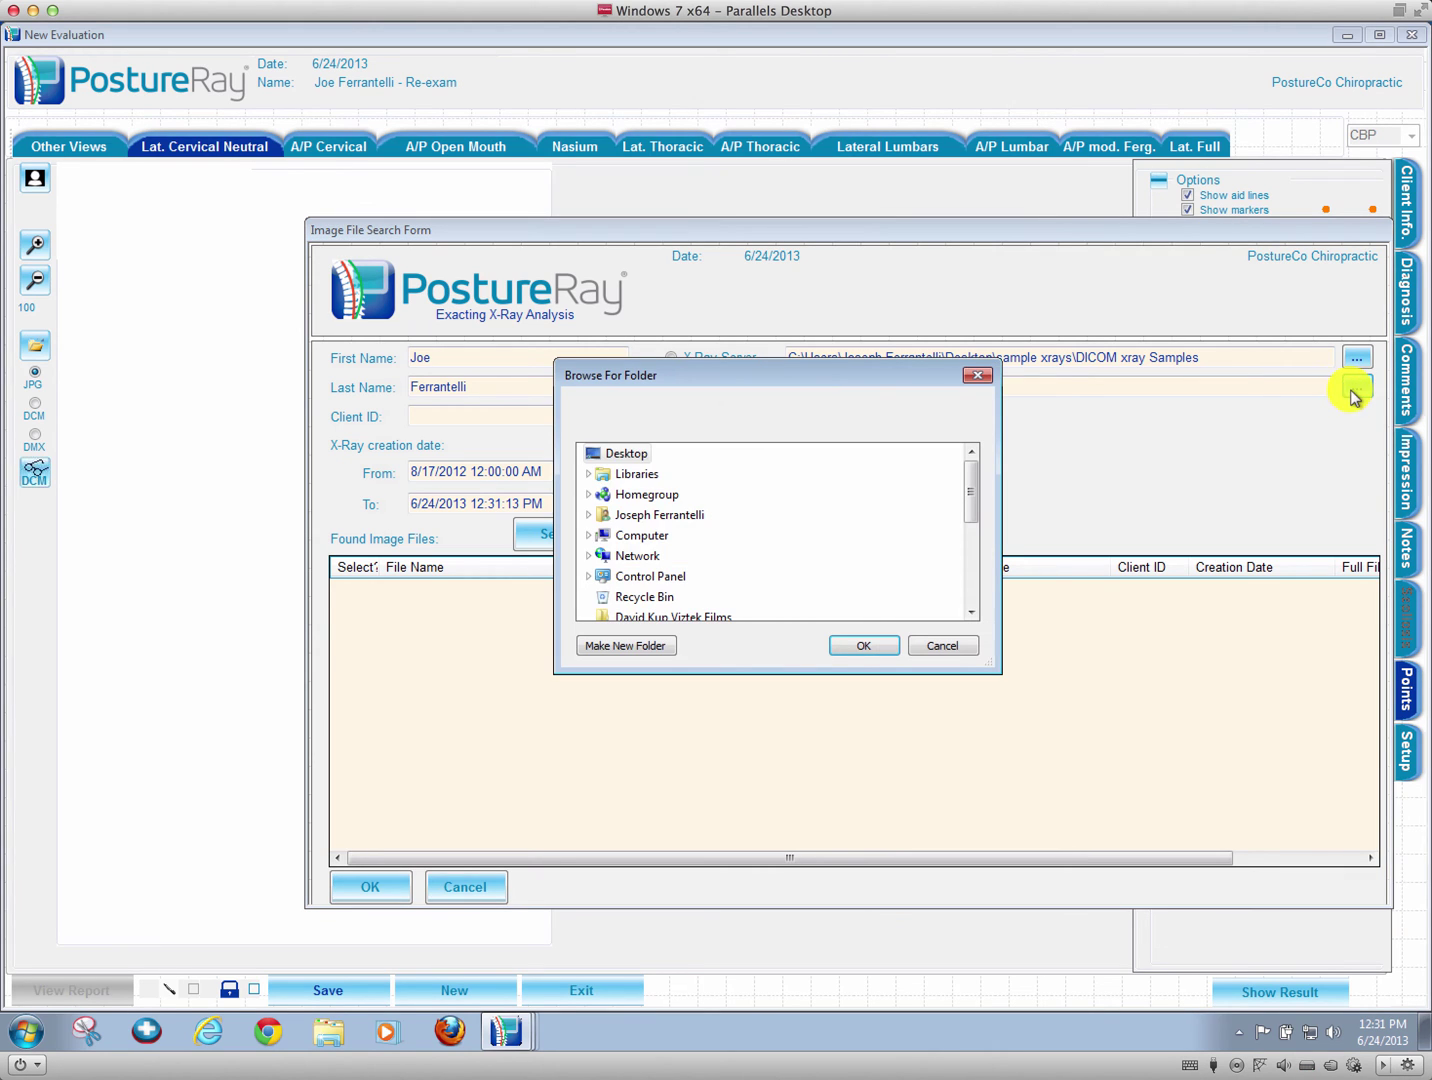
left_click(590, 537)
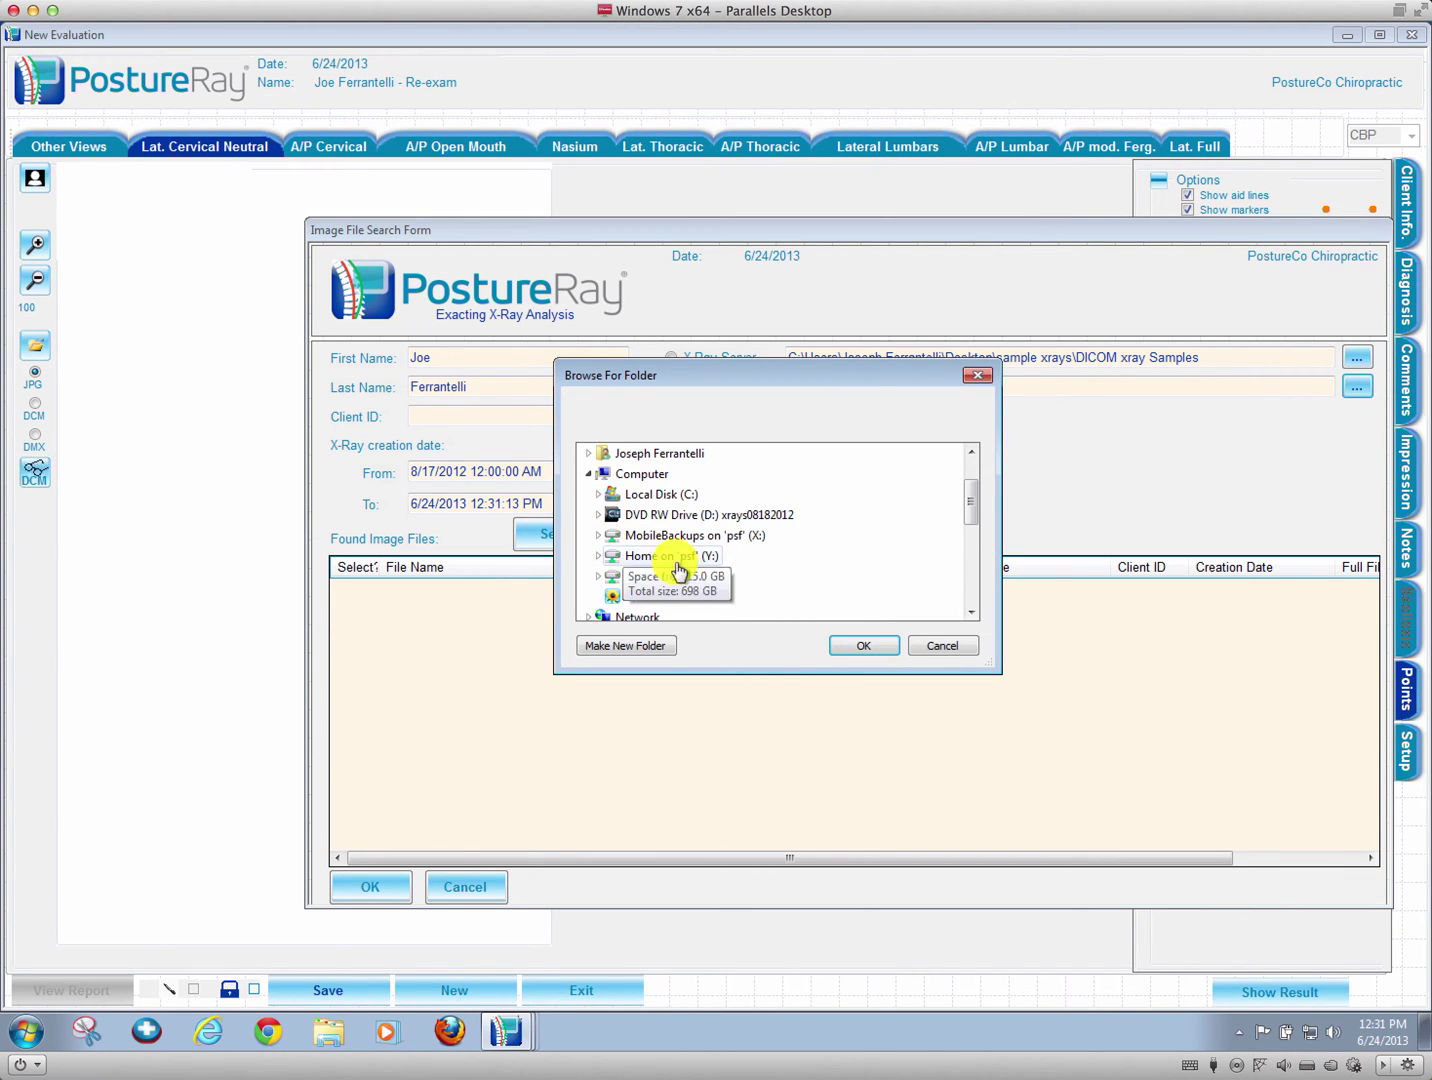
left_click(666, 516)
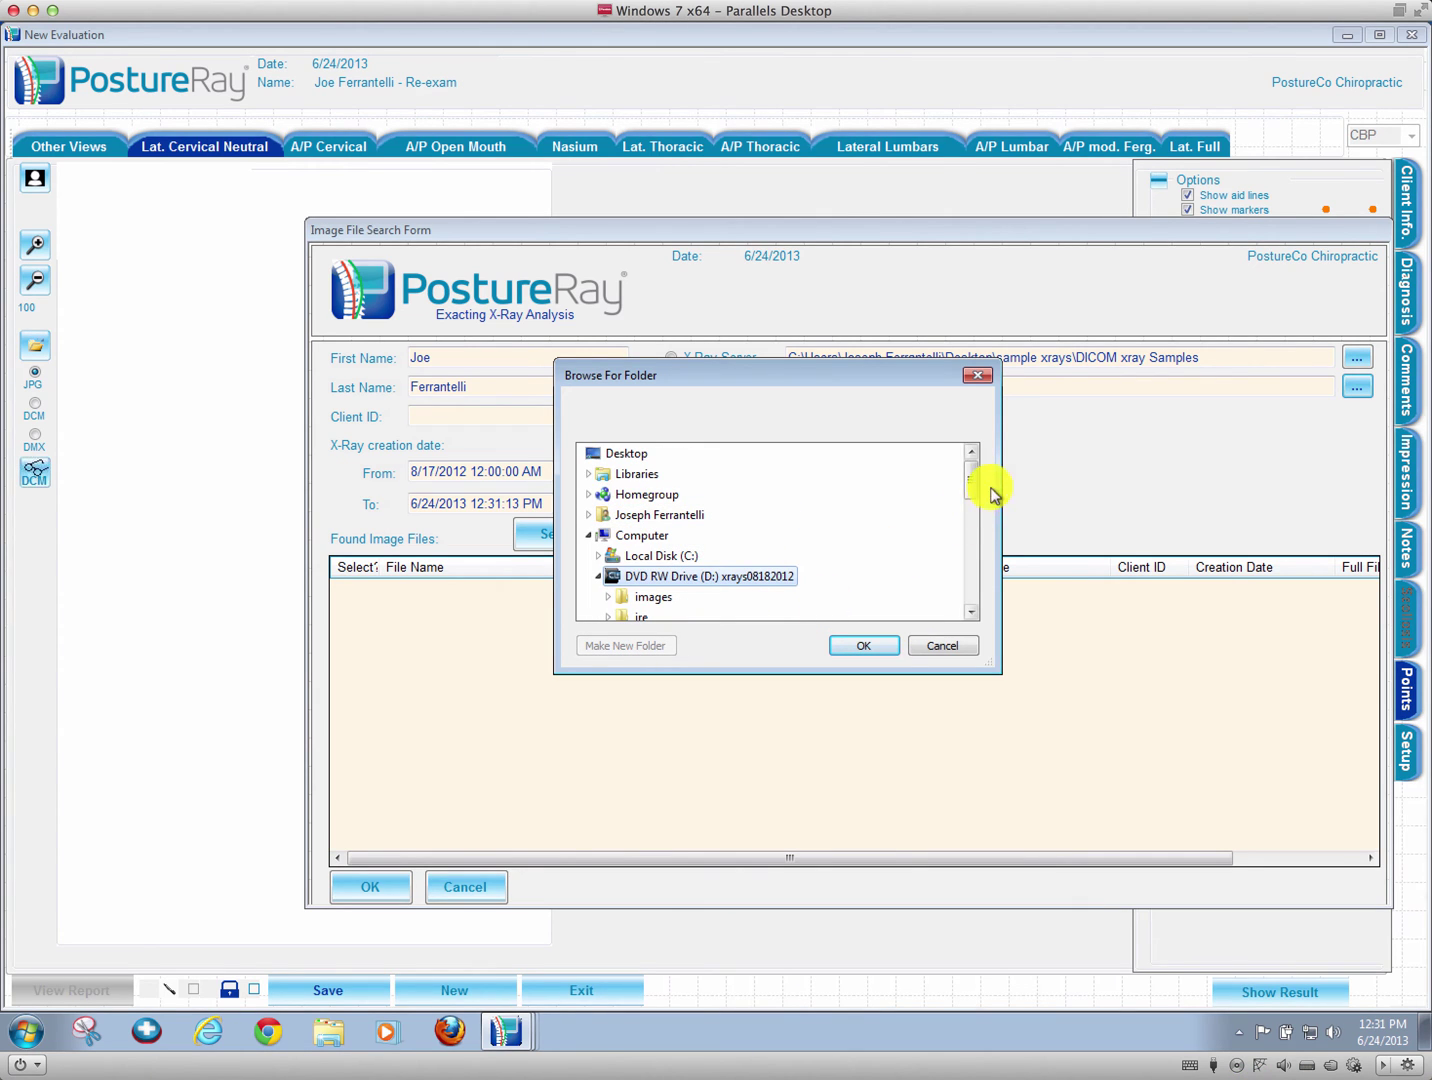
scroll(974, 490, "down", 1)
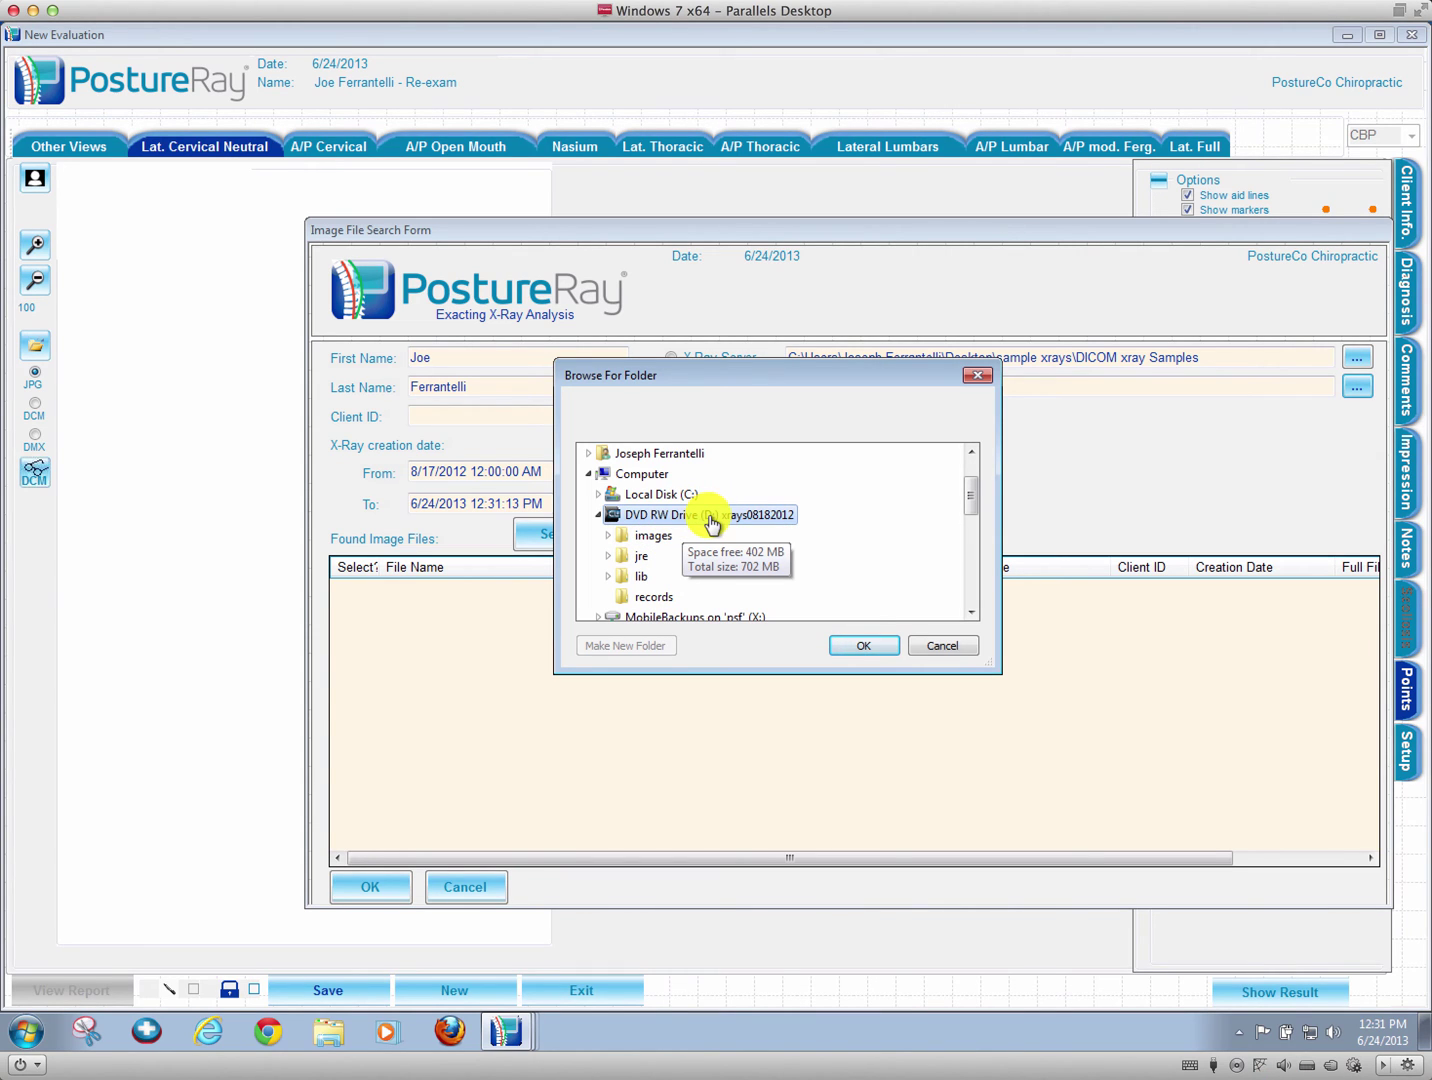
left_click(653, 534)
left_click(871, 646)
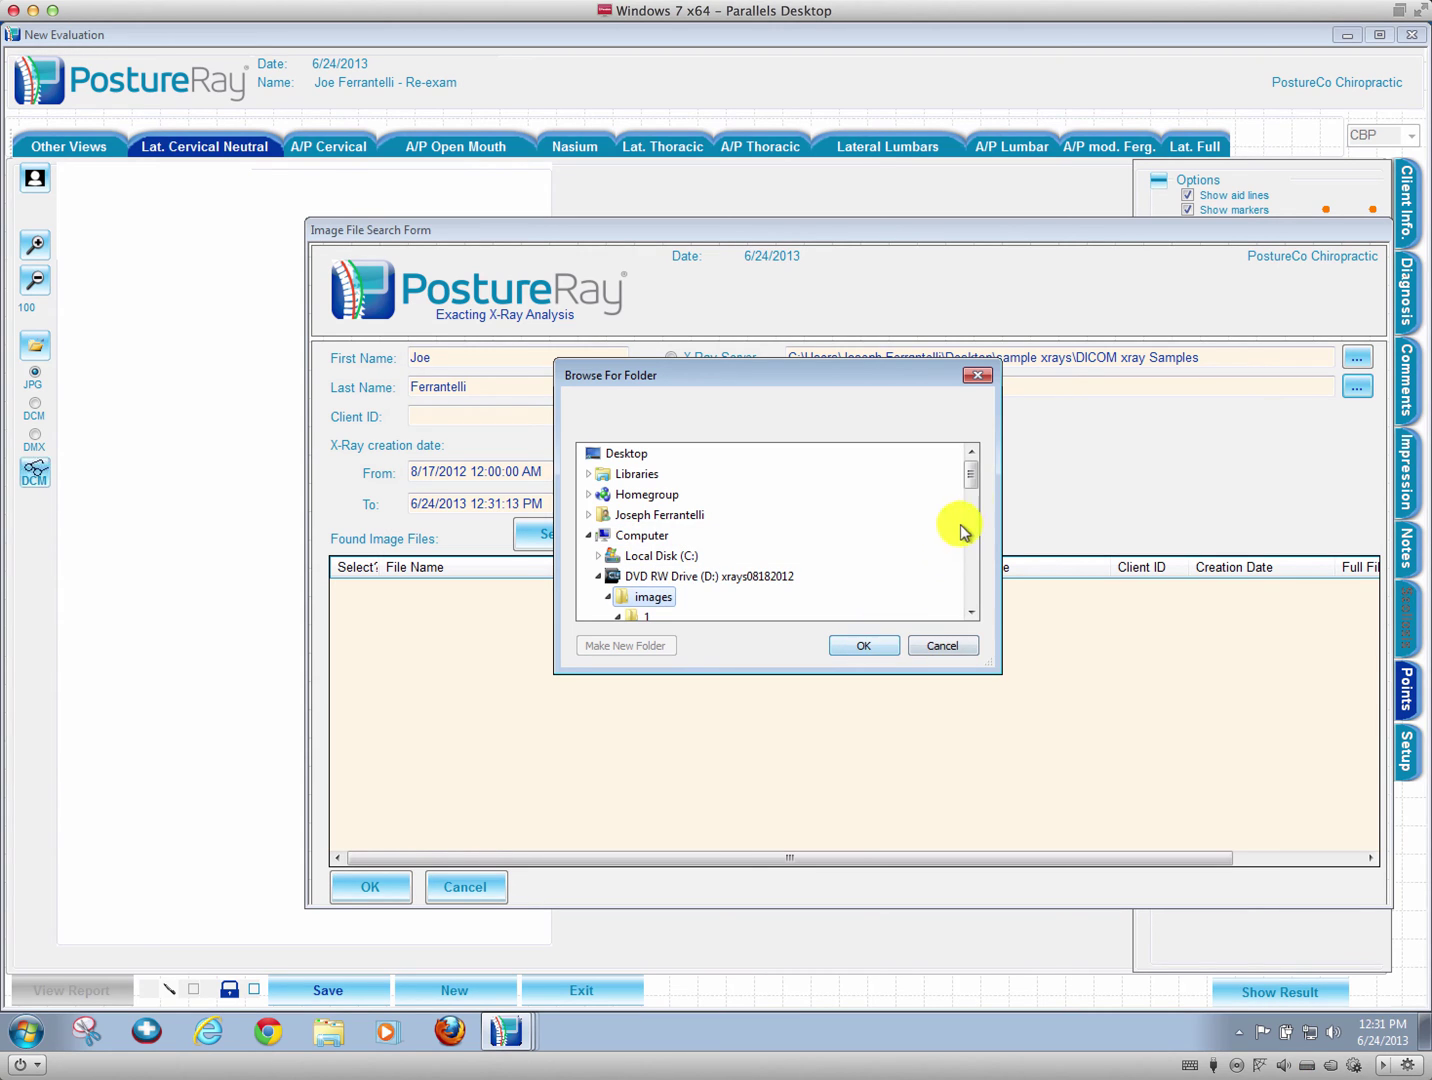
left_click_drag(967, 473, 971, 489)
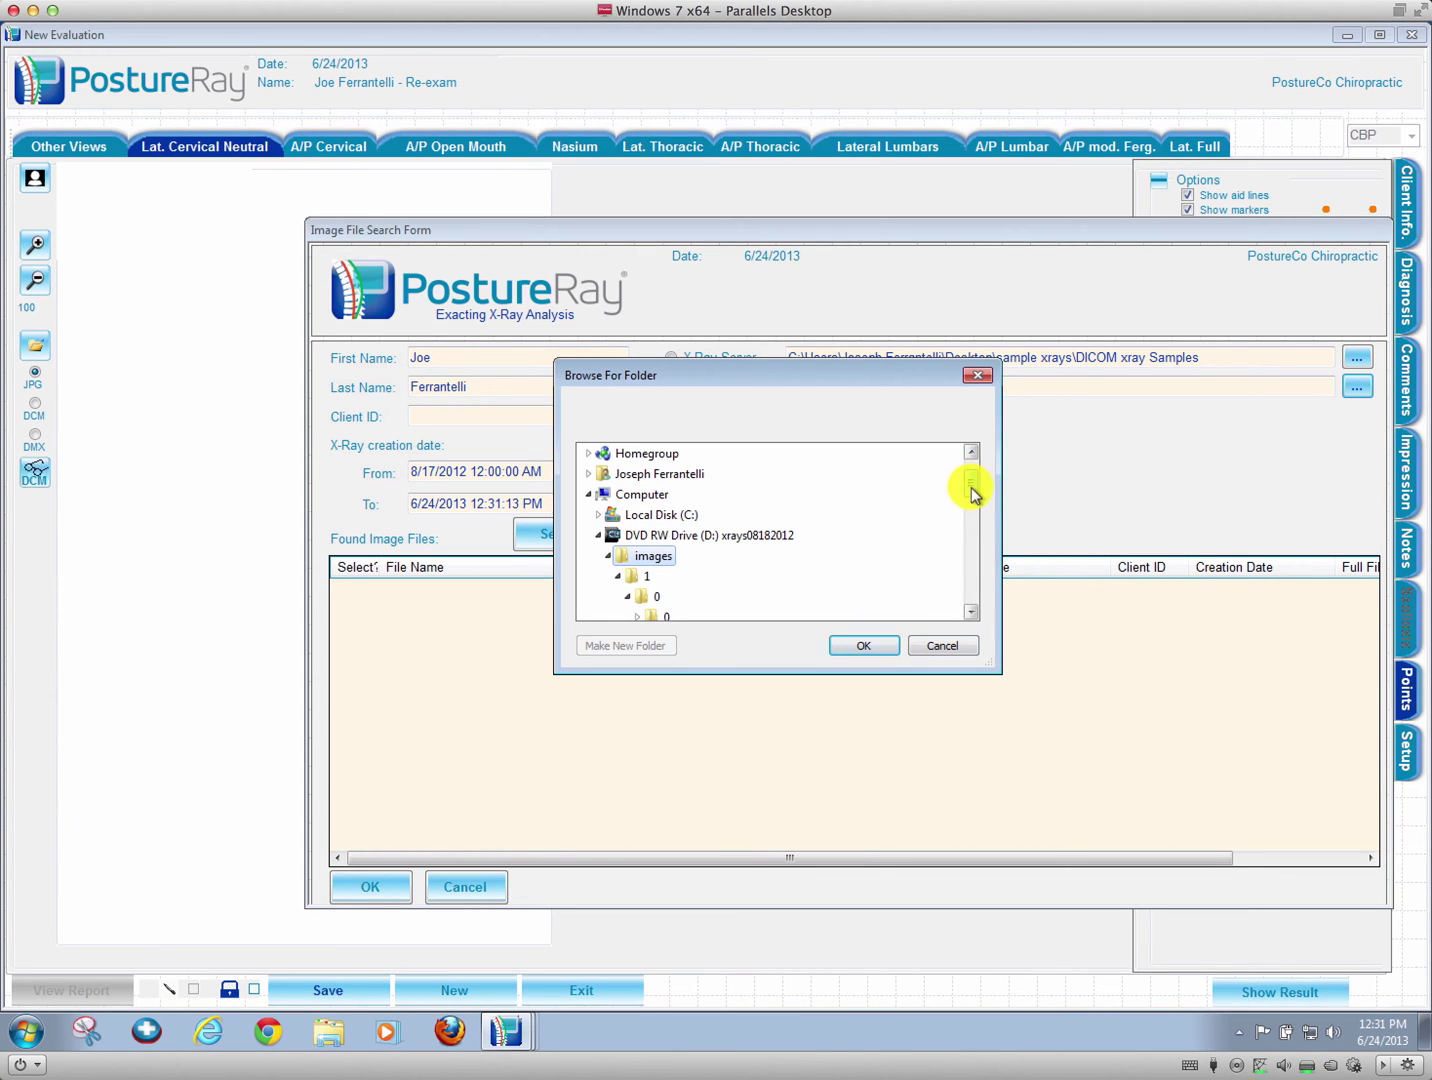
left_click(883, 650)
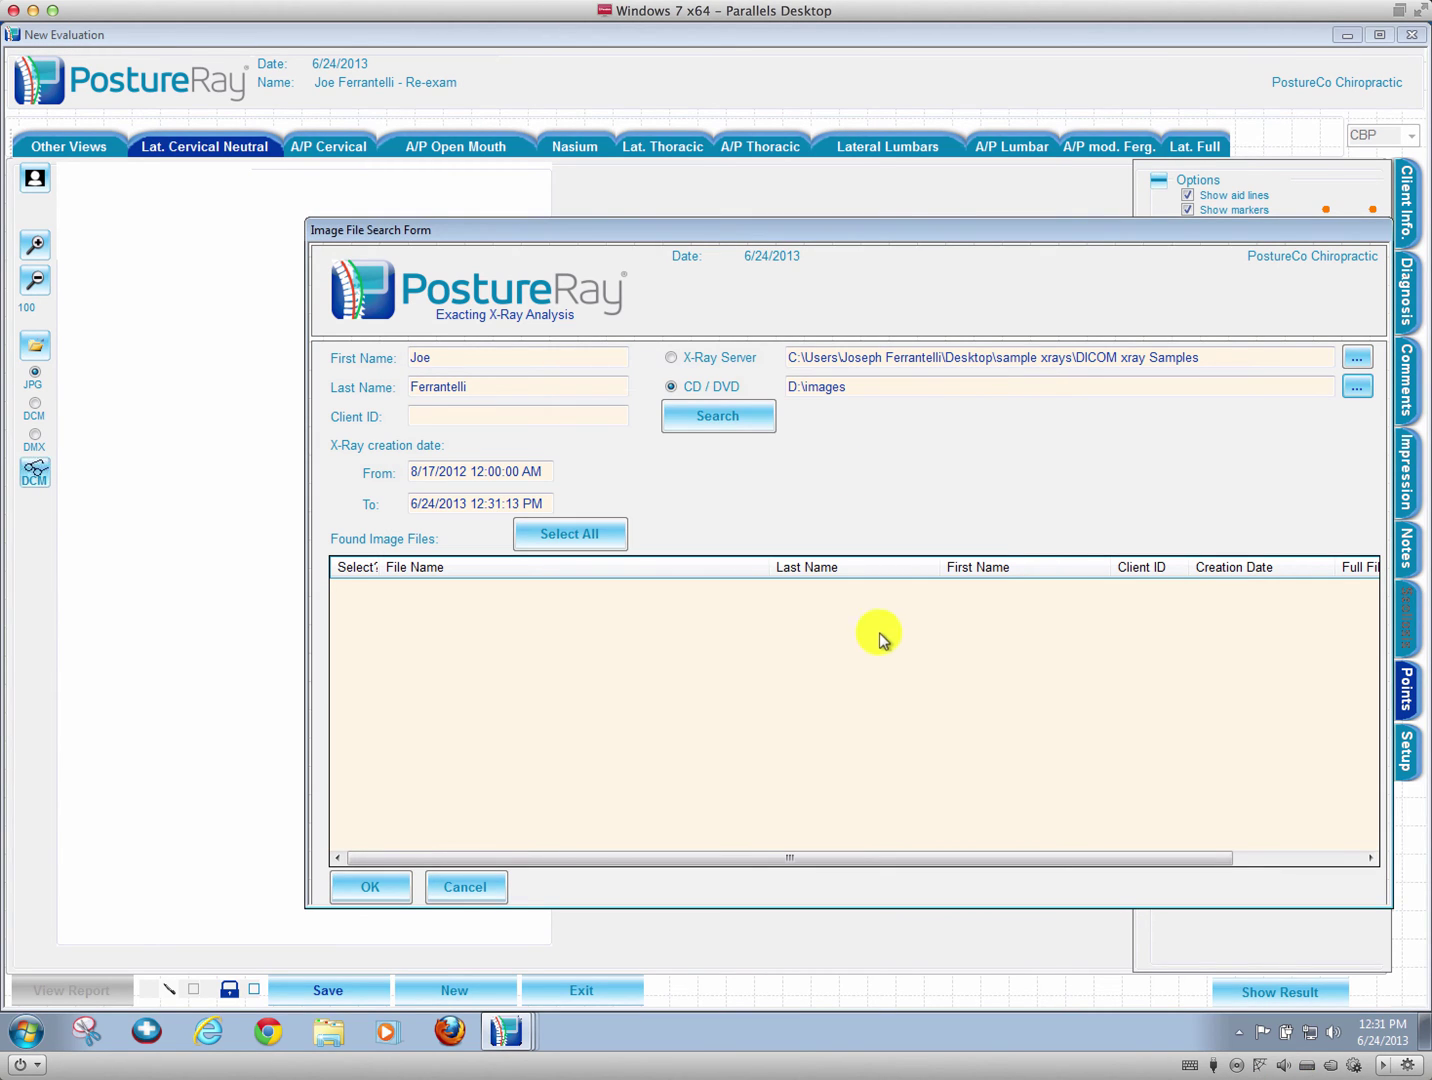
Step: Search the CD with a shortened first name, select all eight images and open them
left_click(724, 419)
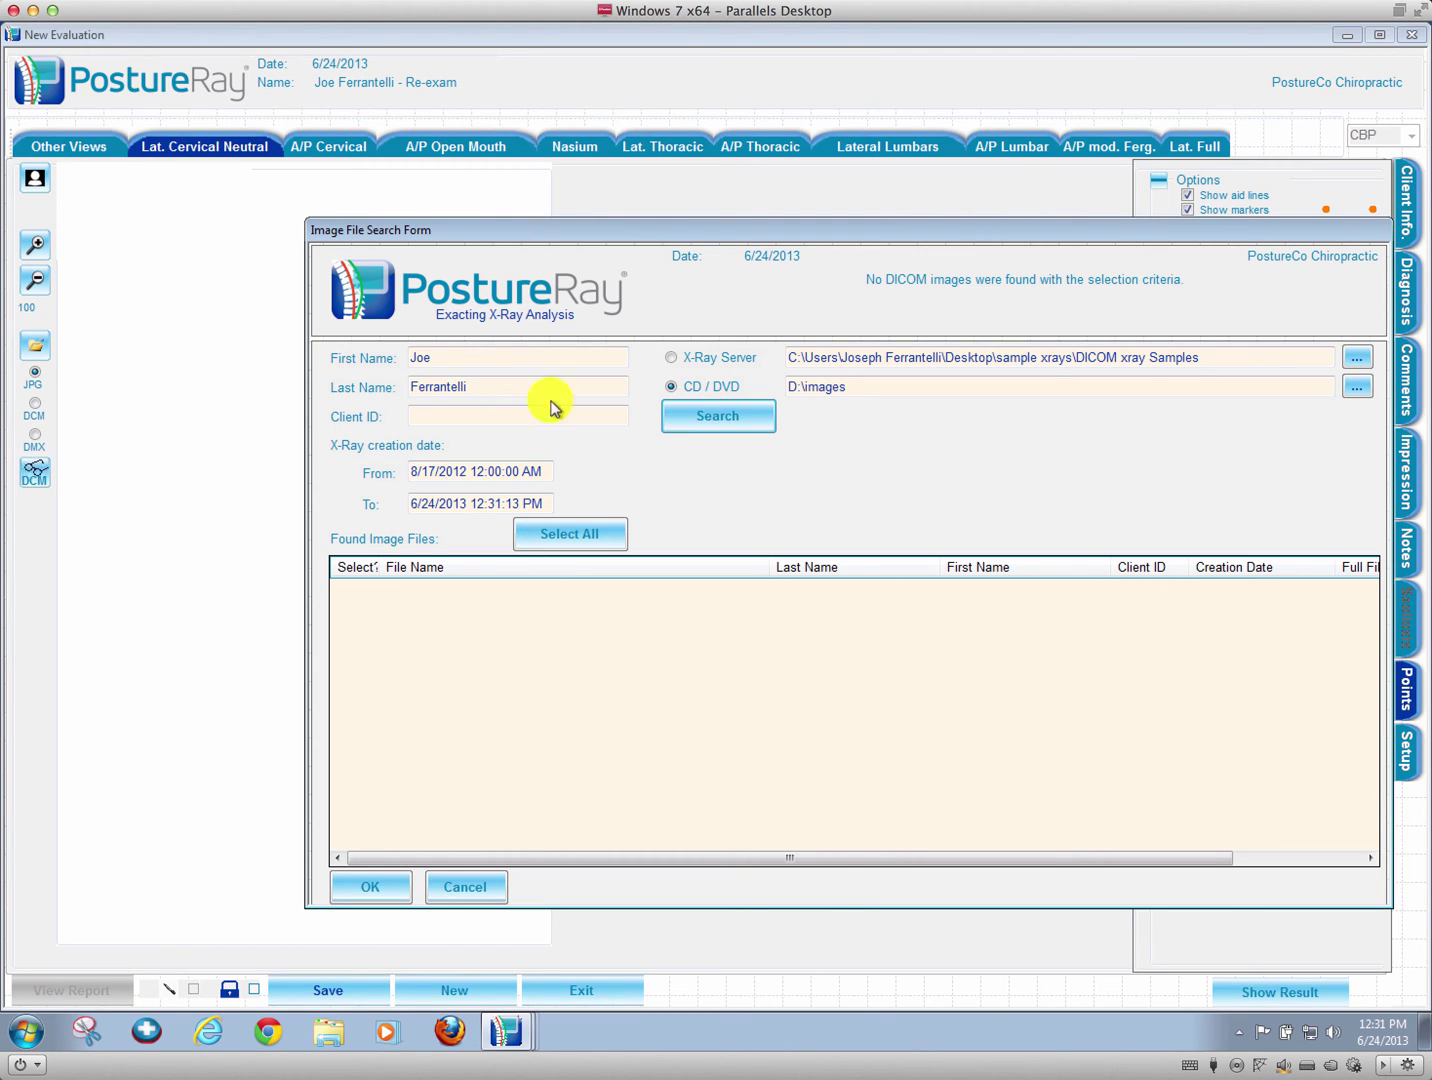
left_click(455, 358)
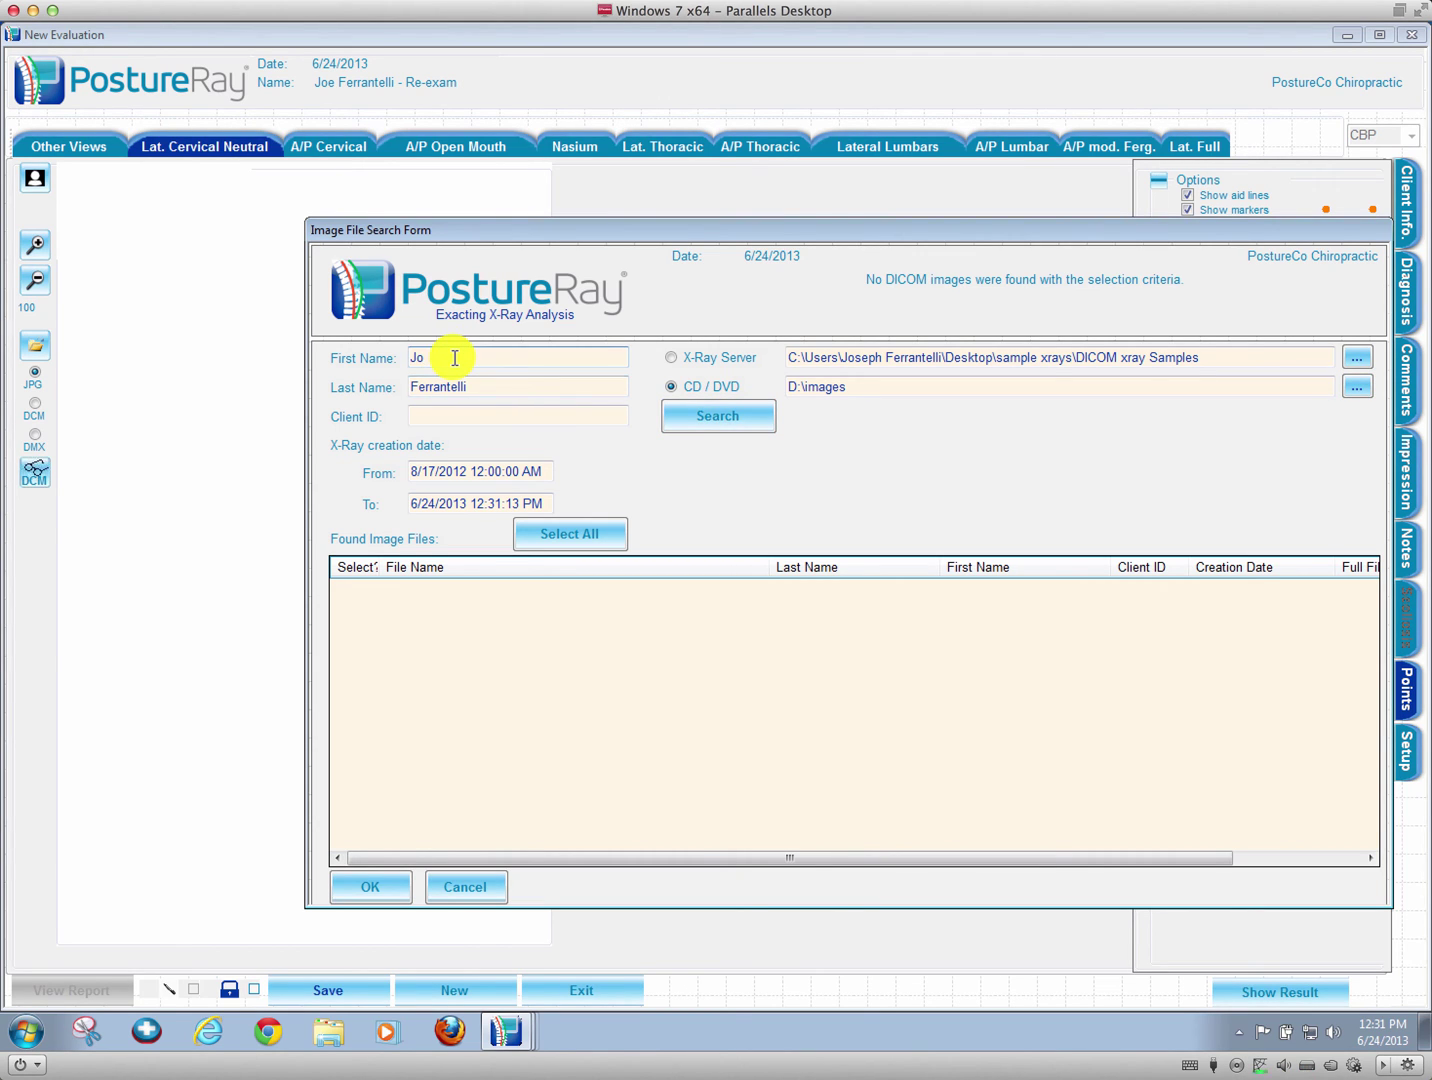
left_click(728, 421)
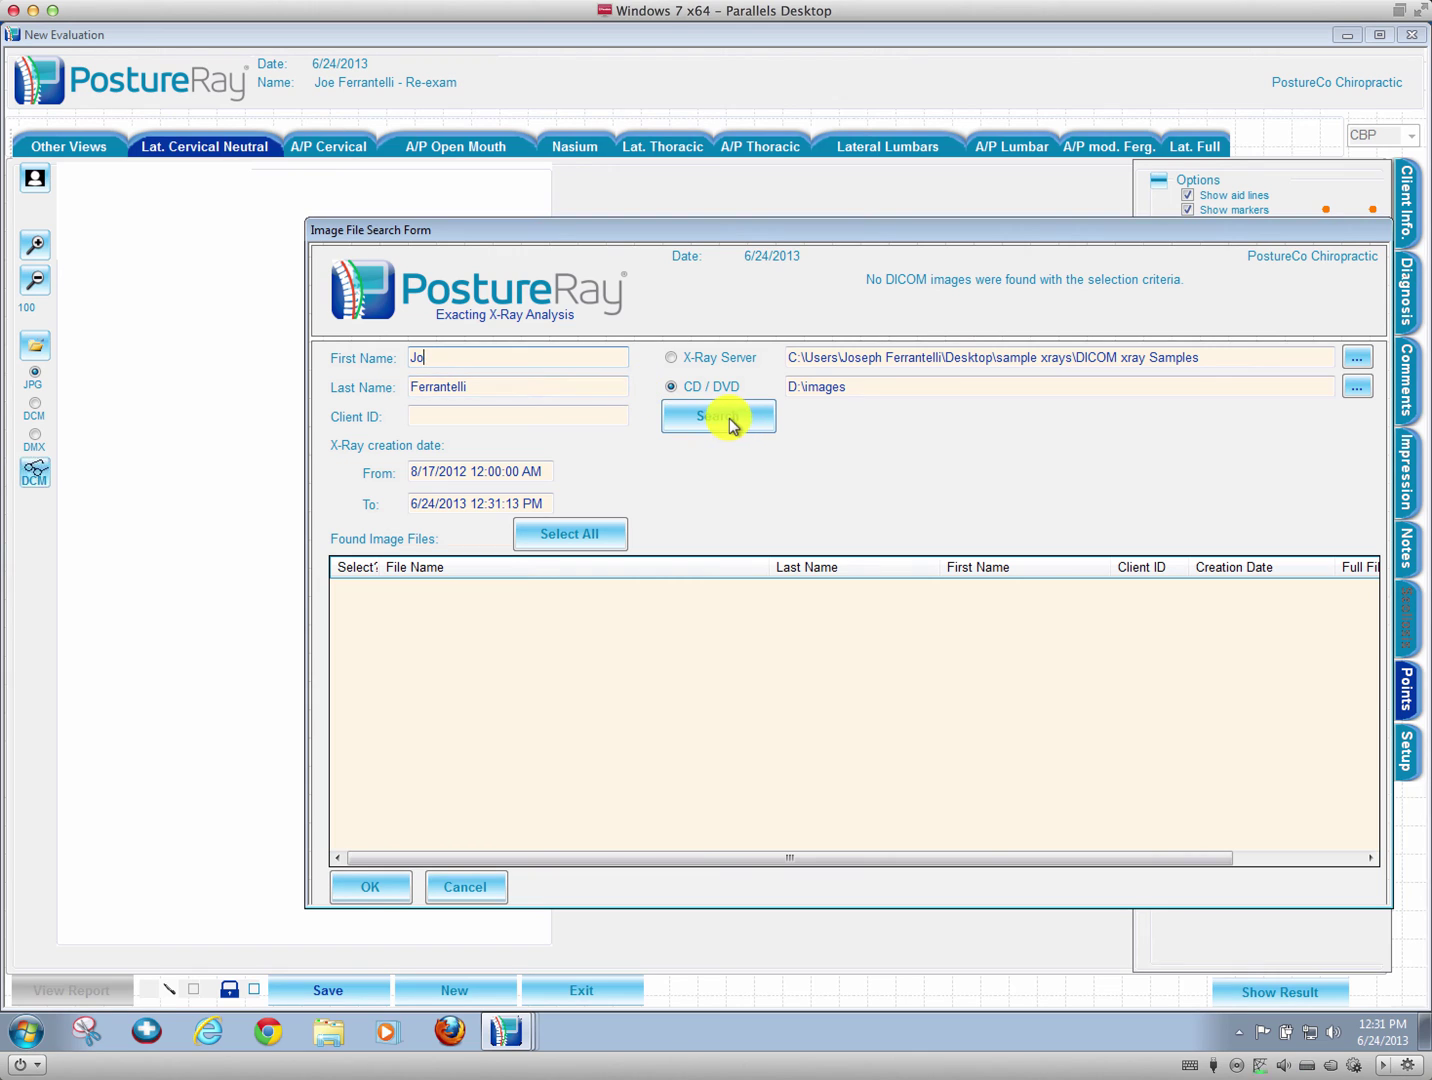
left_click(729, 420)
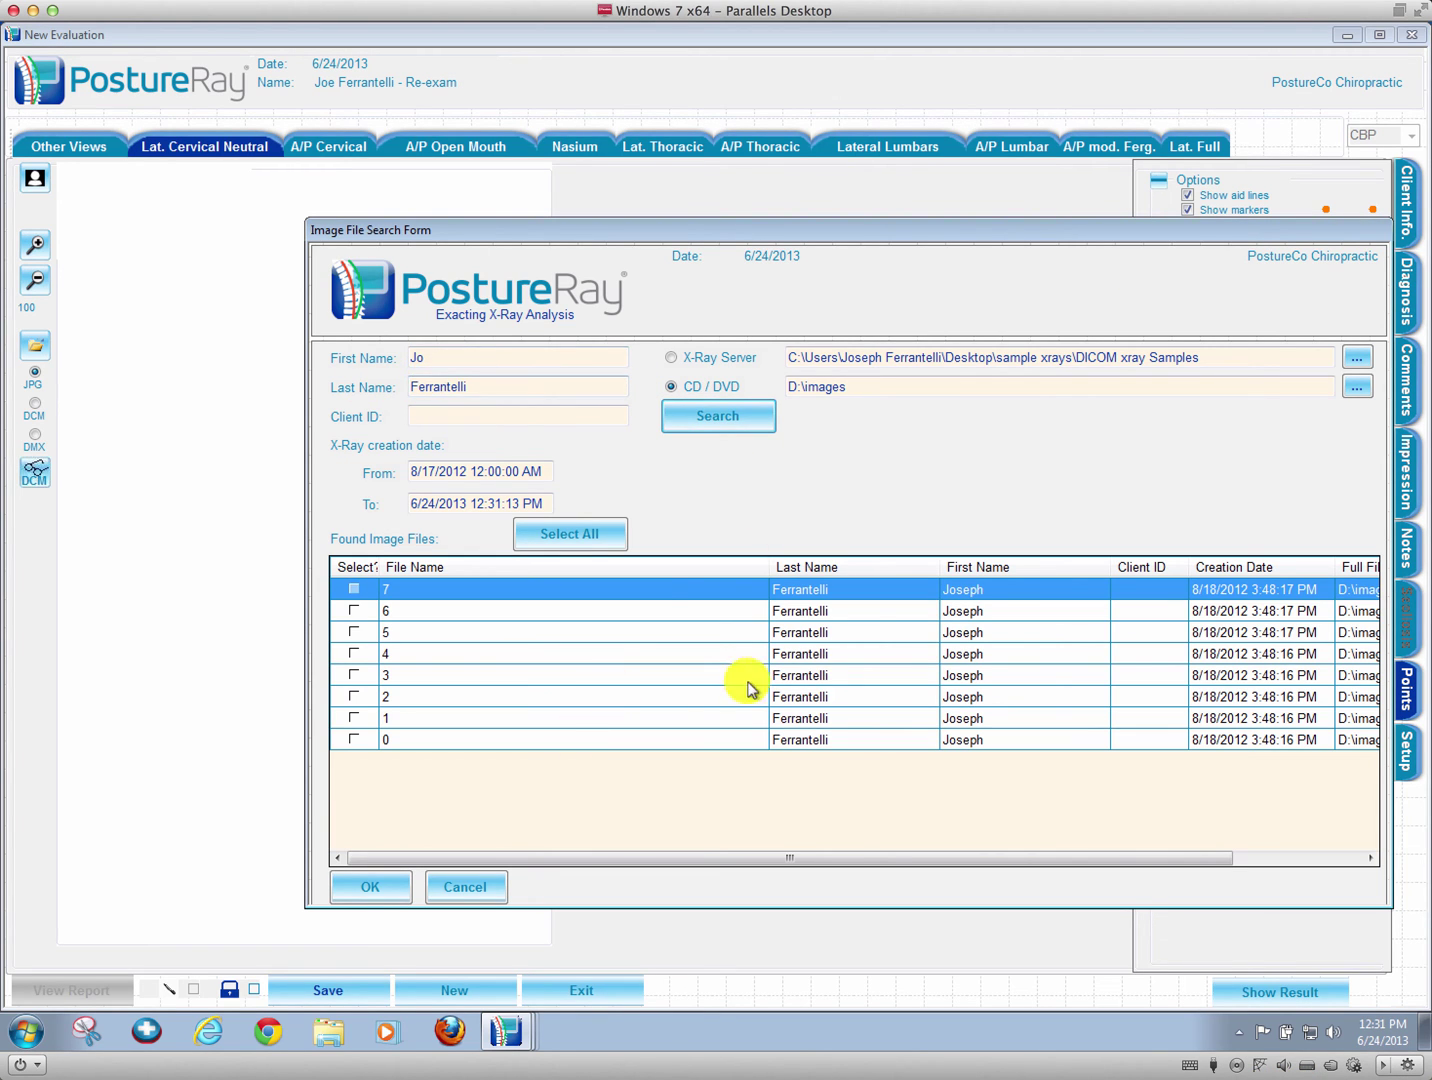
left_click(589, 533)
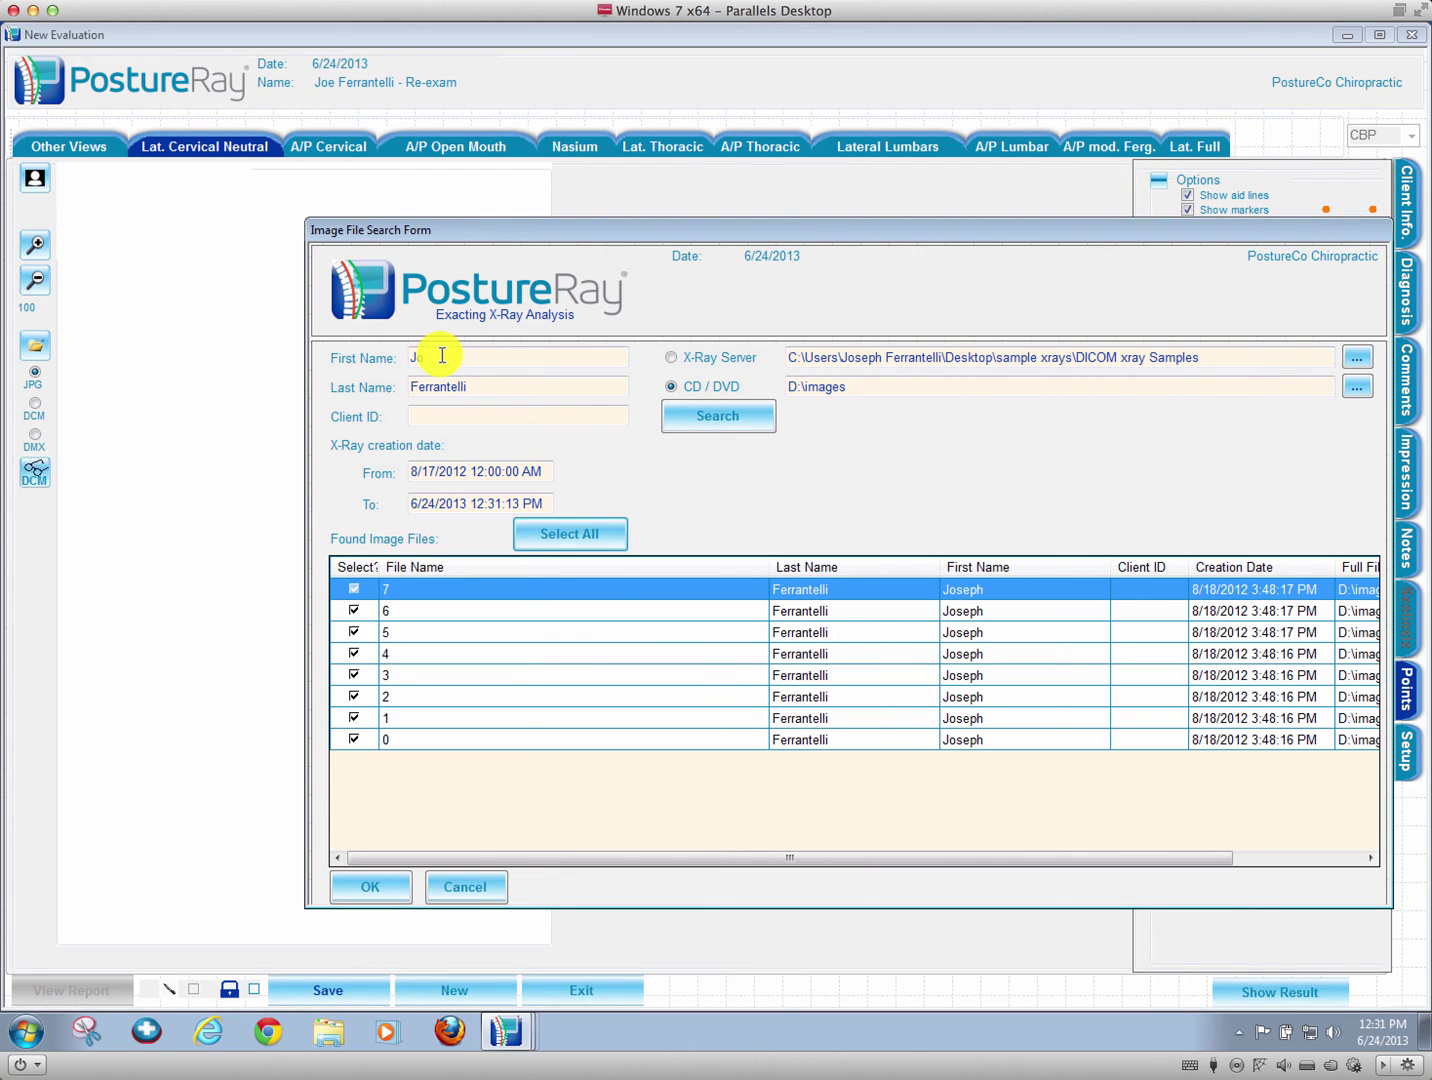
left_click(448, 363)
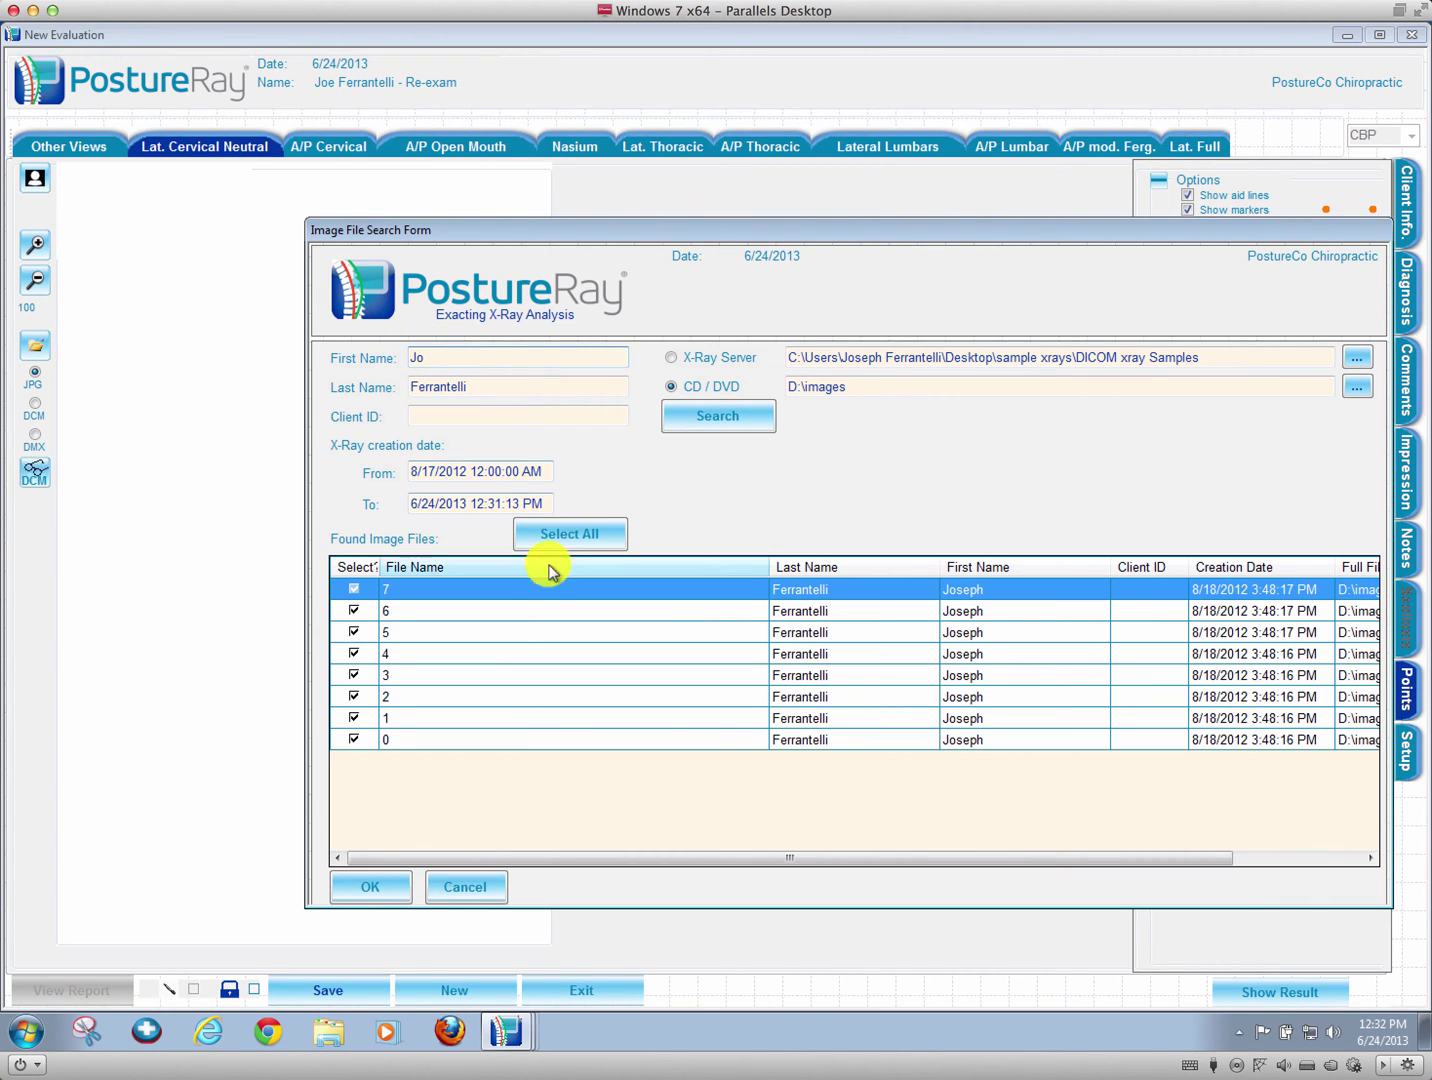
left_click(385, 890)
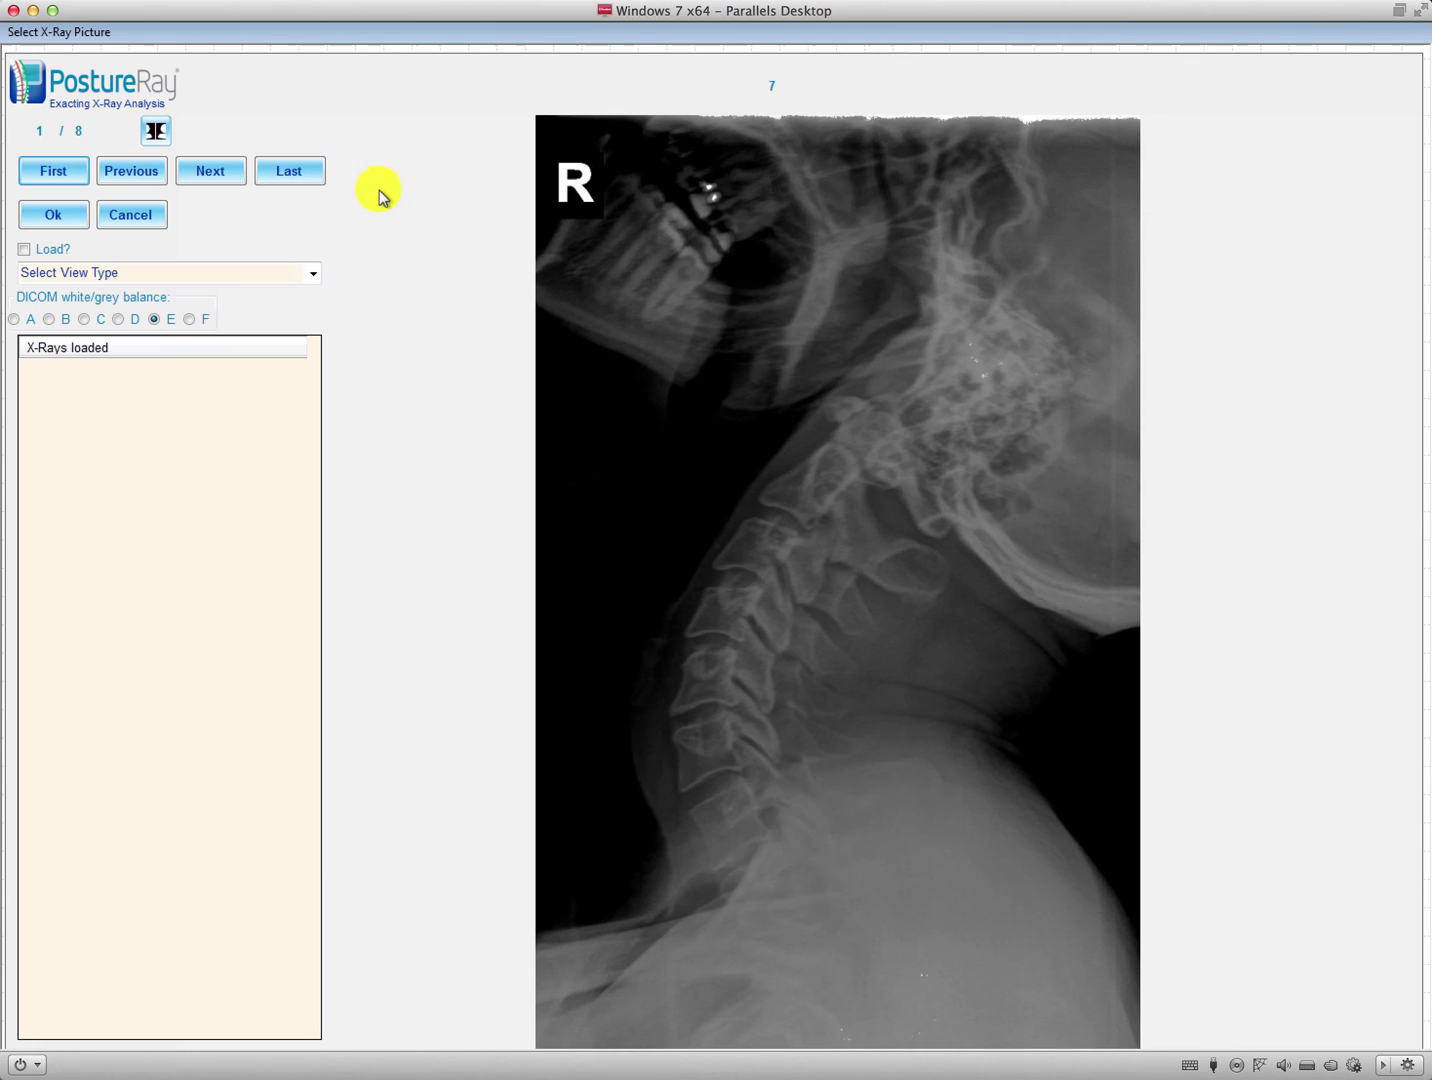
Step: Tag the first two X-rays as Lateral Cervical Extension and Flexion, both marked for loading
left_click(307, 273)
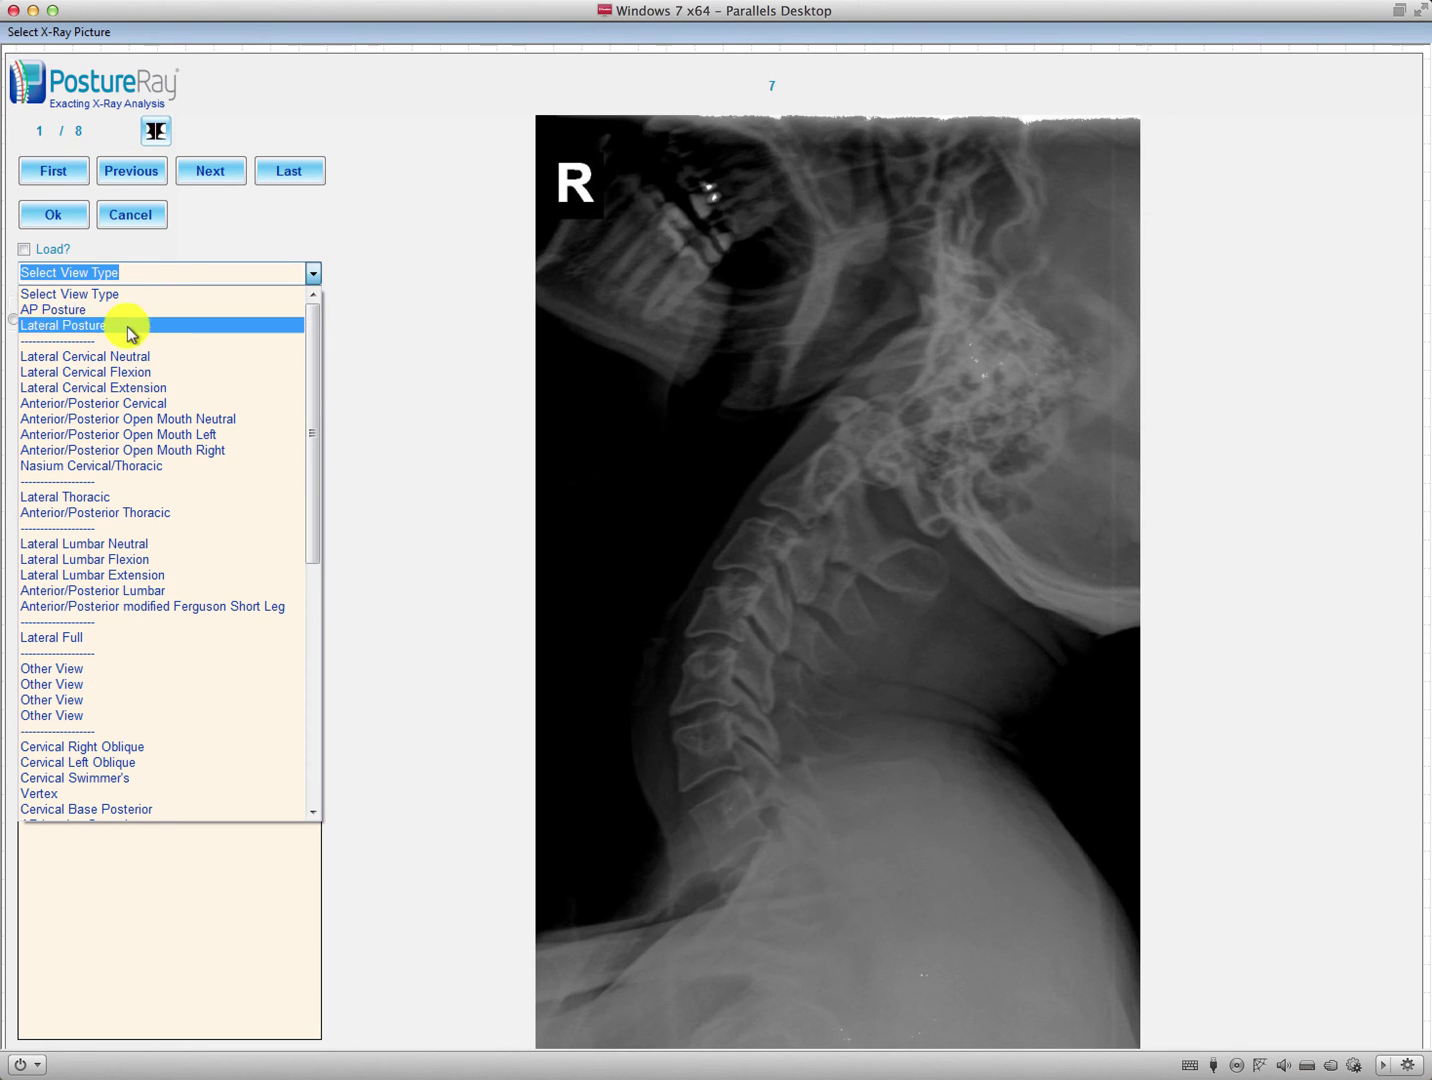
left_click(122, 388)
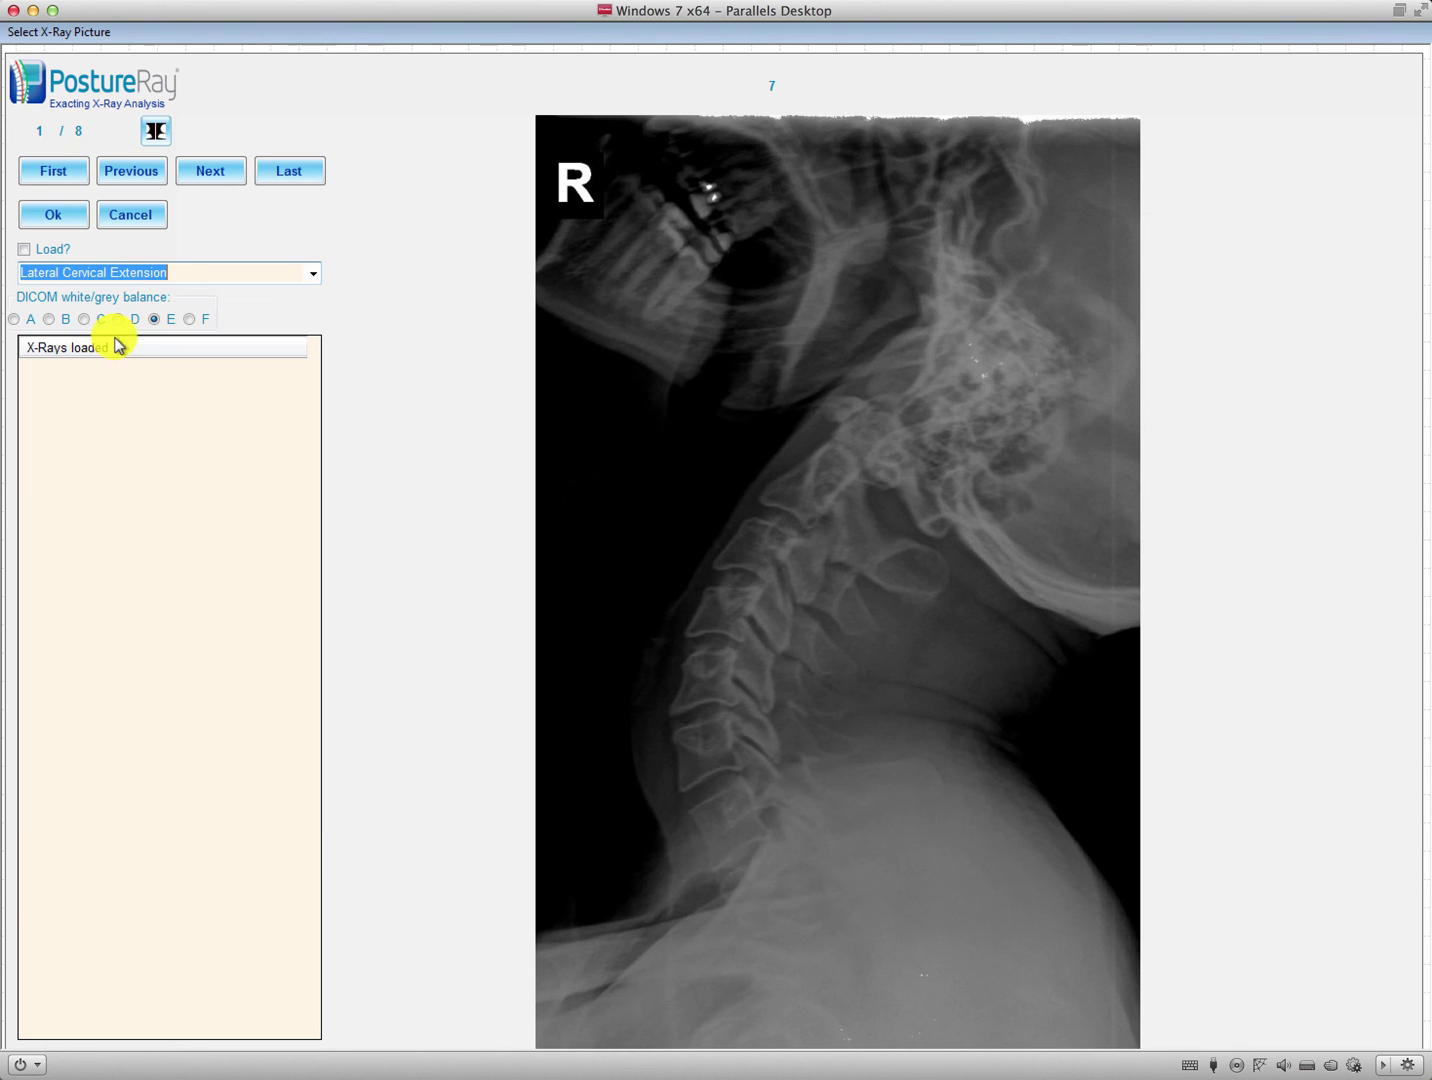
left_click(31, 254)
left_click(222, 174)
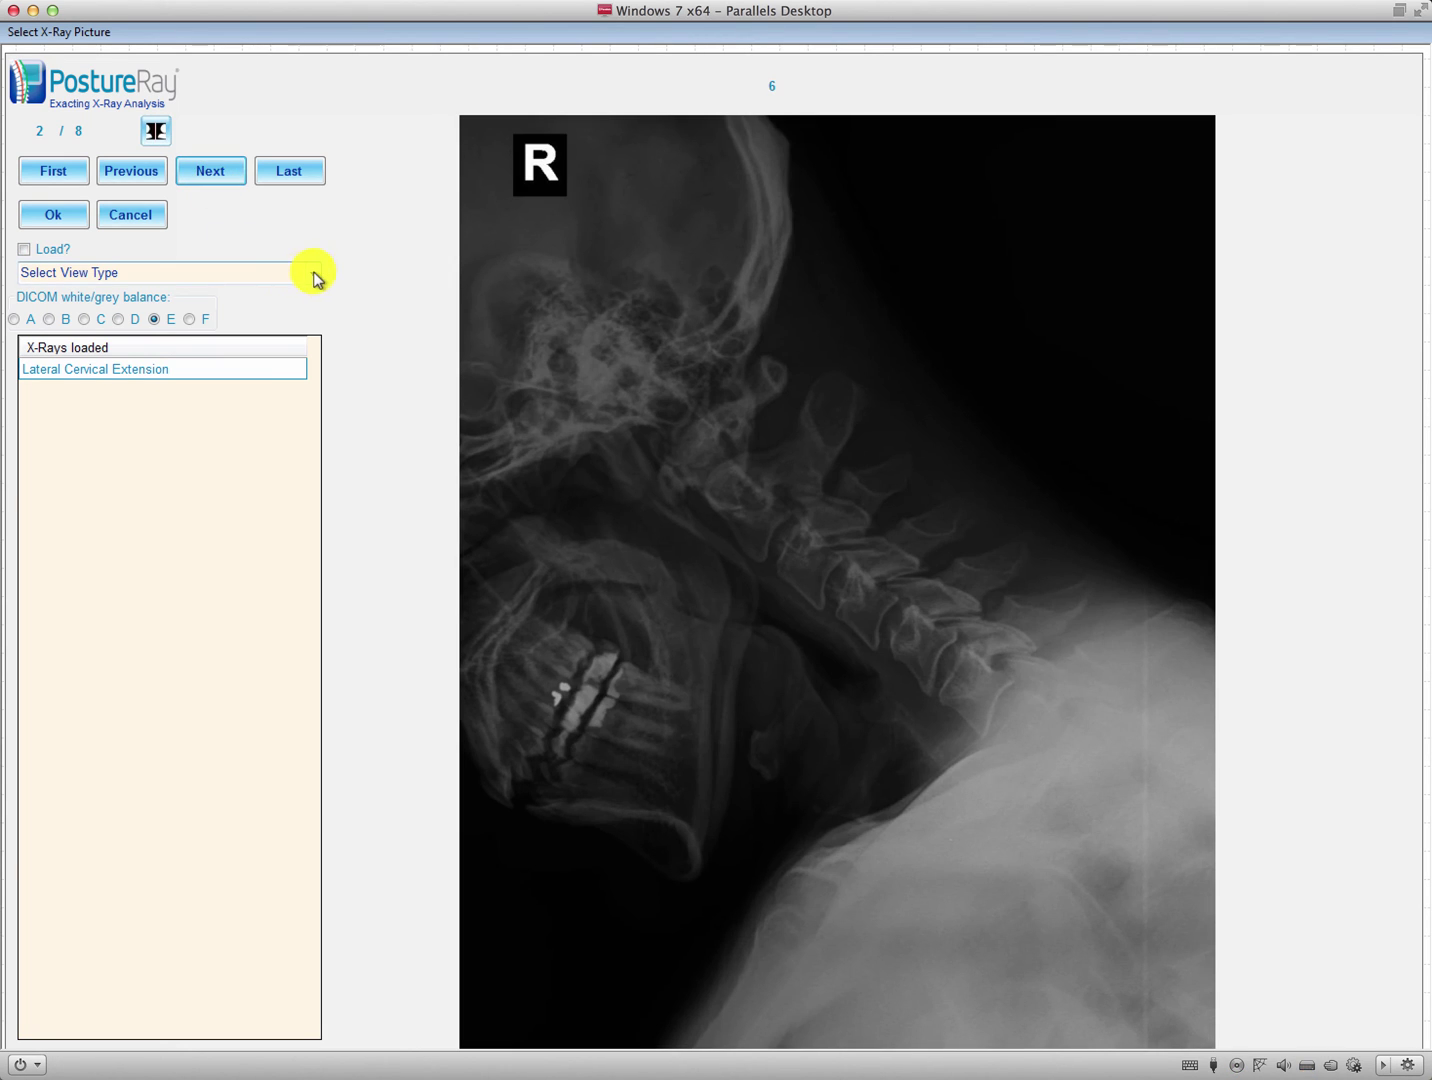
left_click(313, 274)
left_click(176, 373)
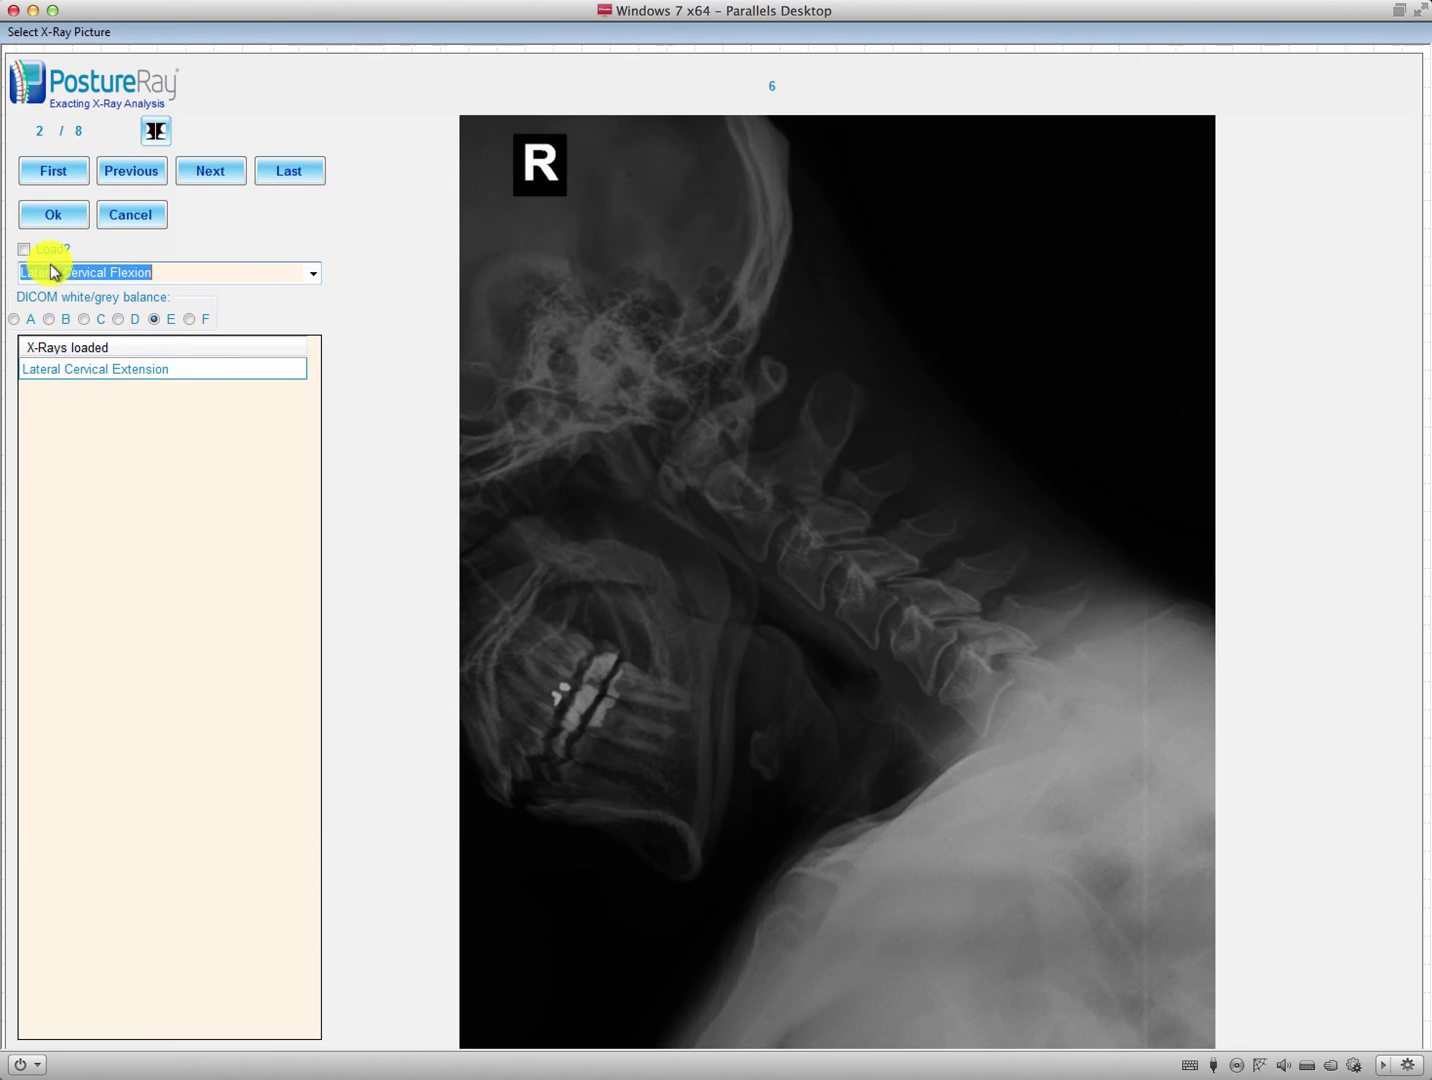
left_click(37, 256)
left_click(219, 174)
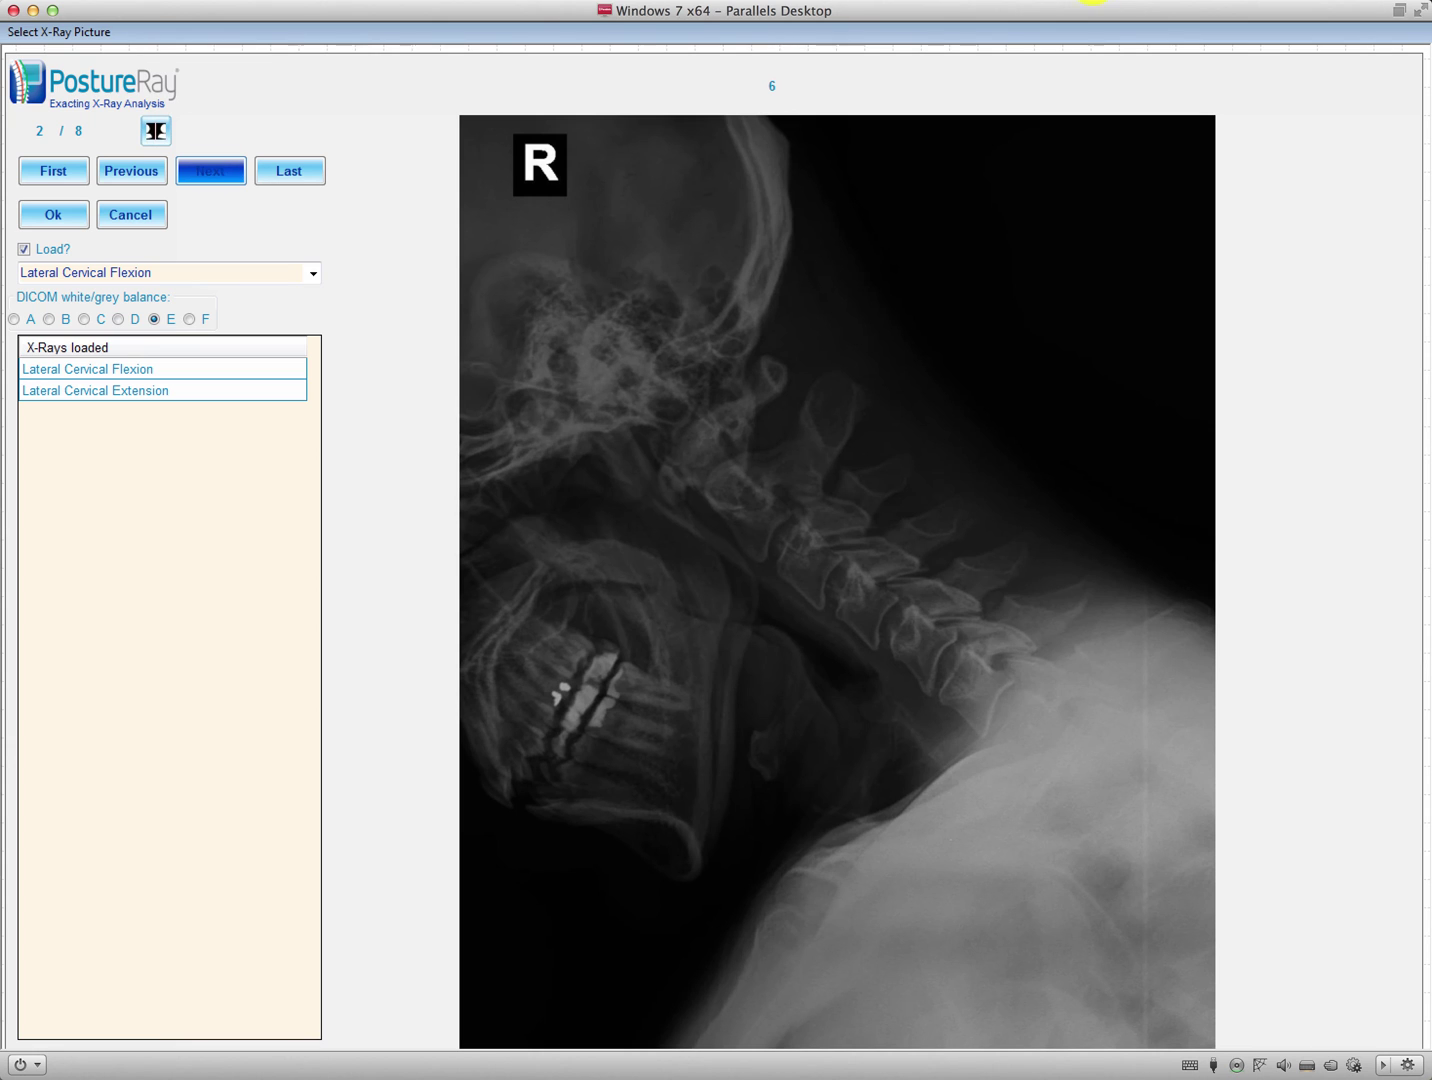
Step: Tag the third X-ray as Lateral Cervical Neutral and mark it for loading
left_click(946, 3)
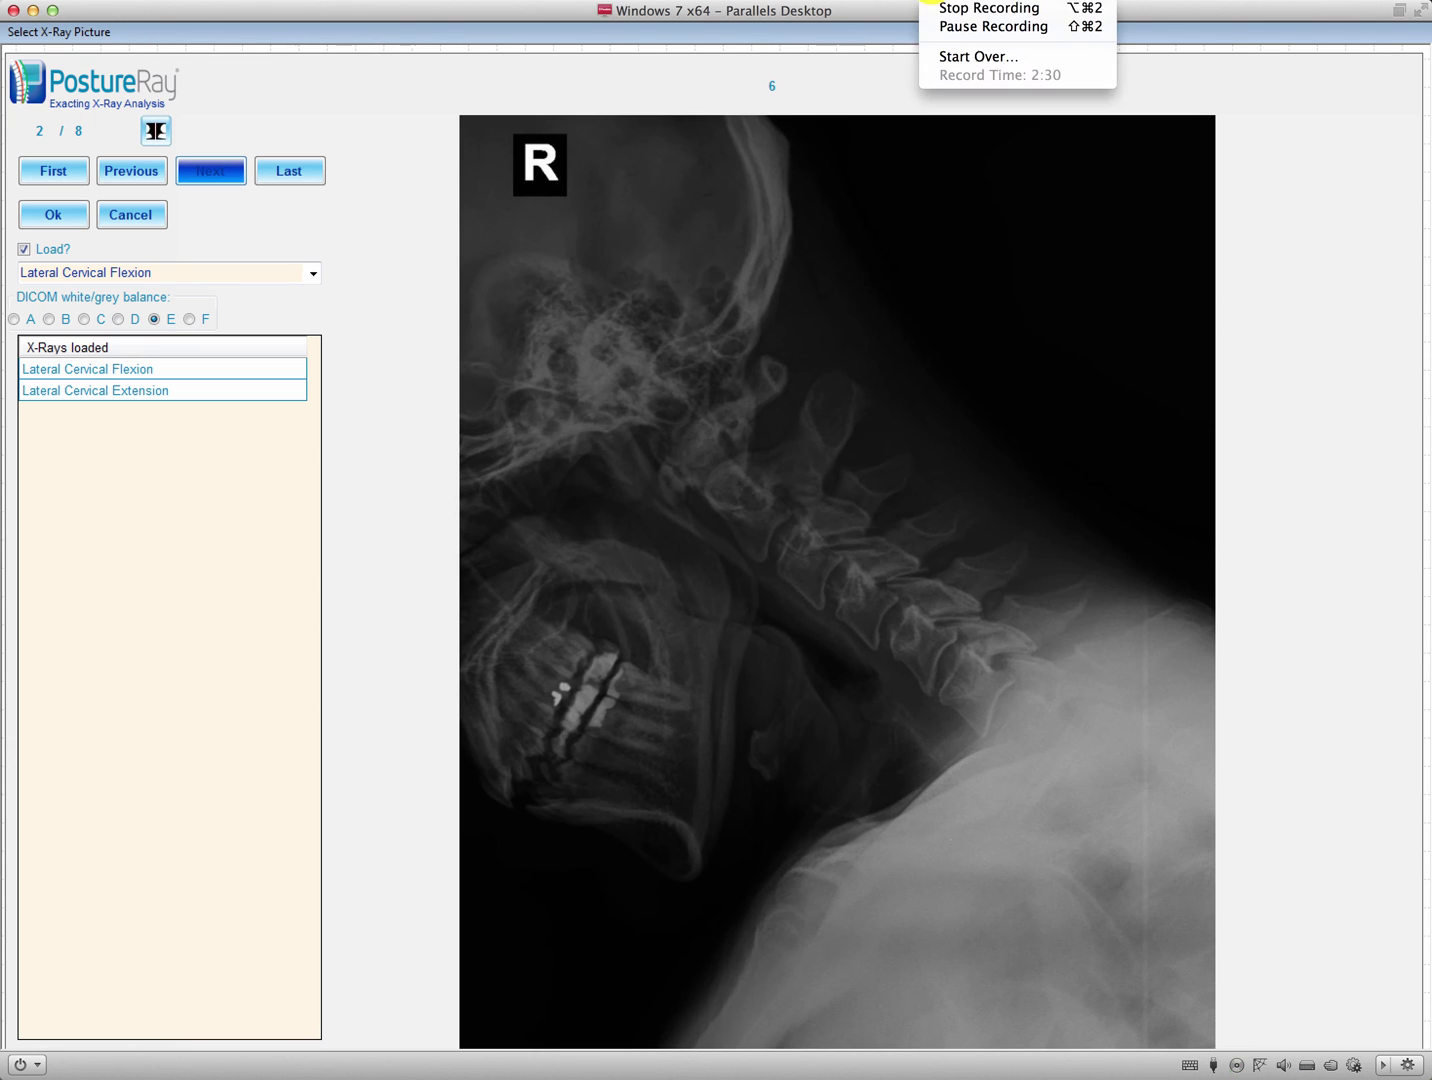
left_click(958, 27)
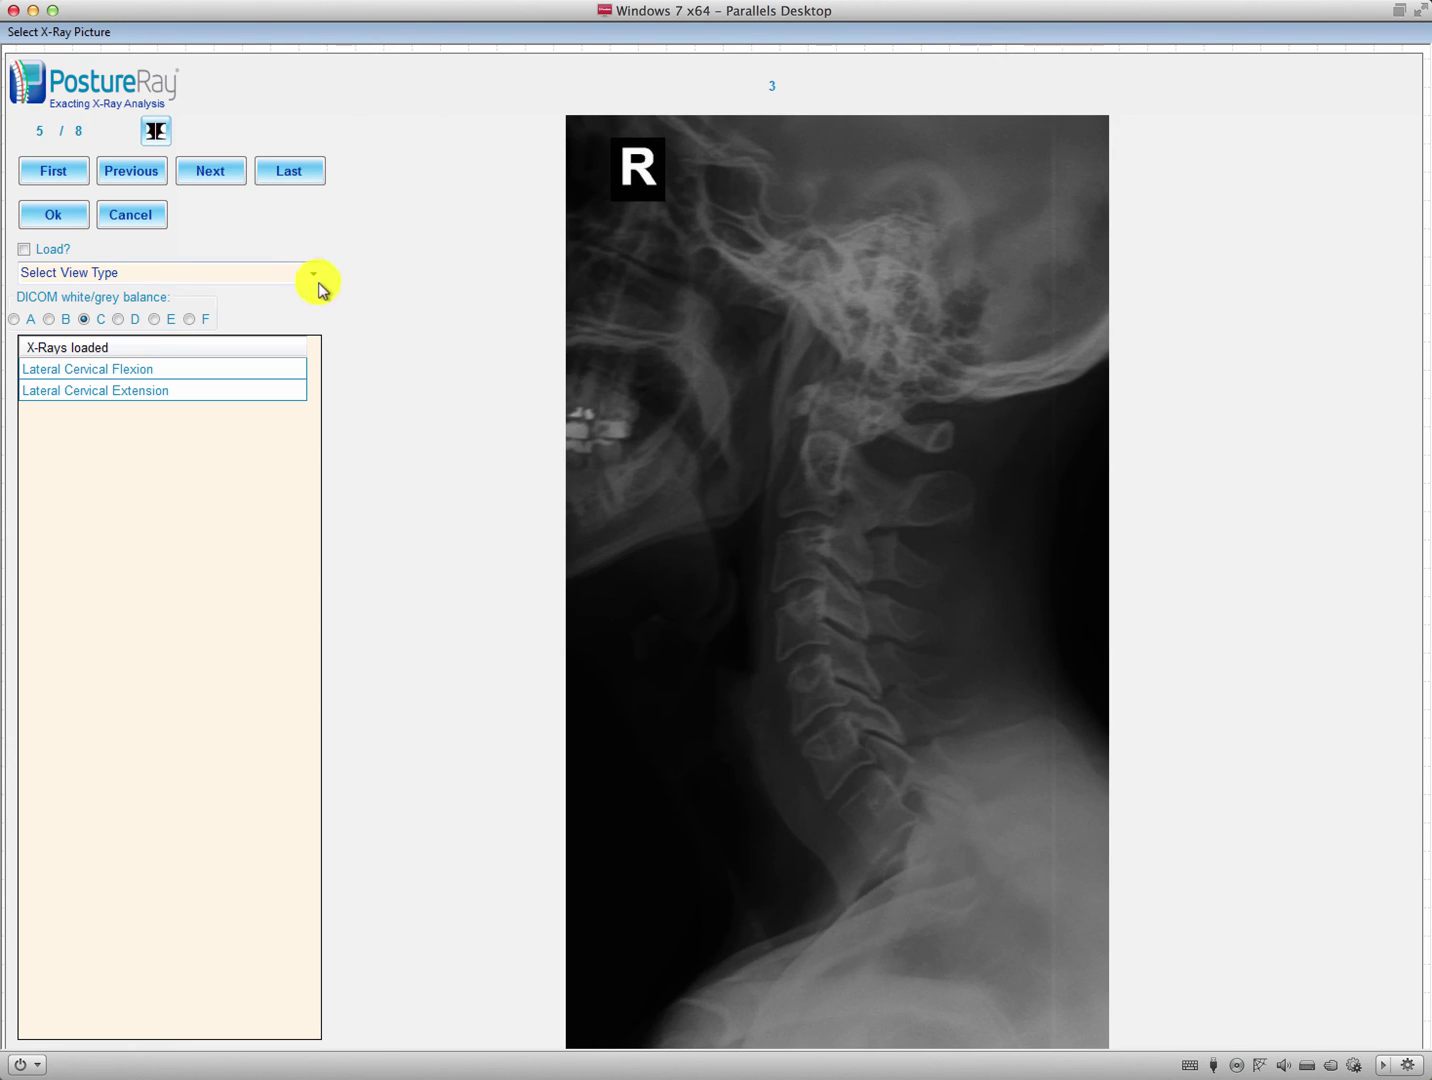
left_click(305, 281)
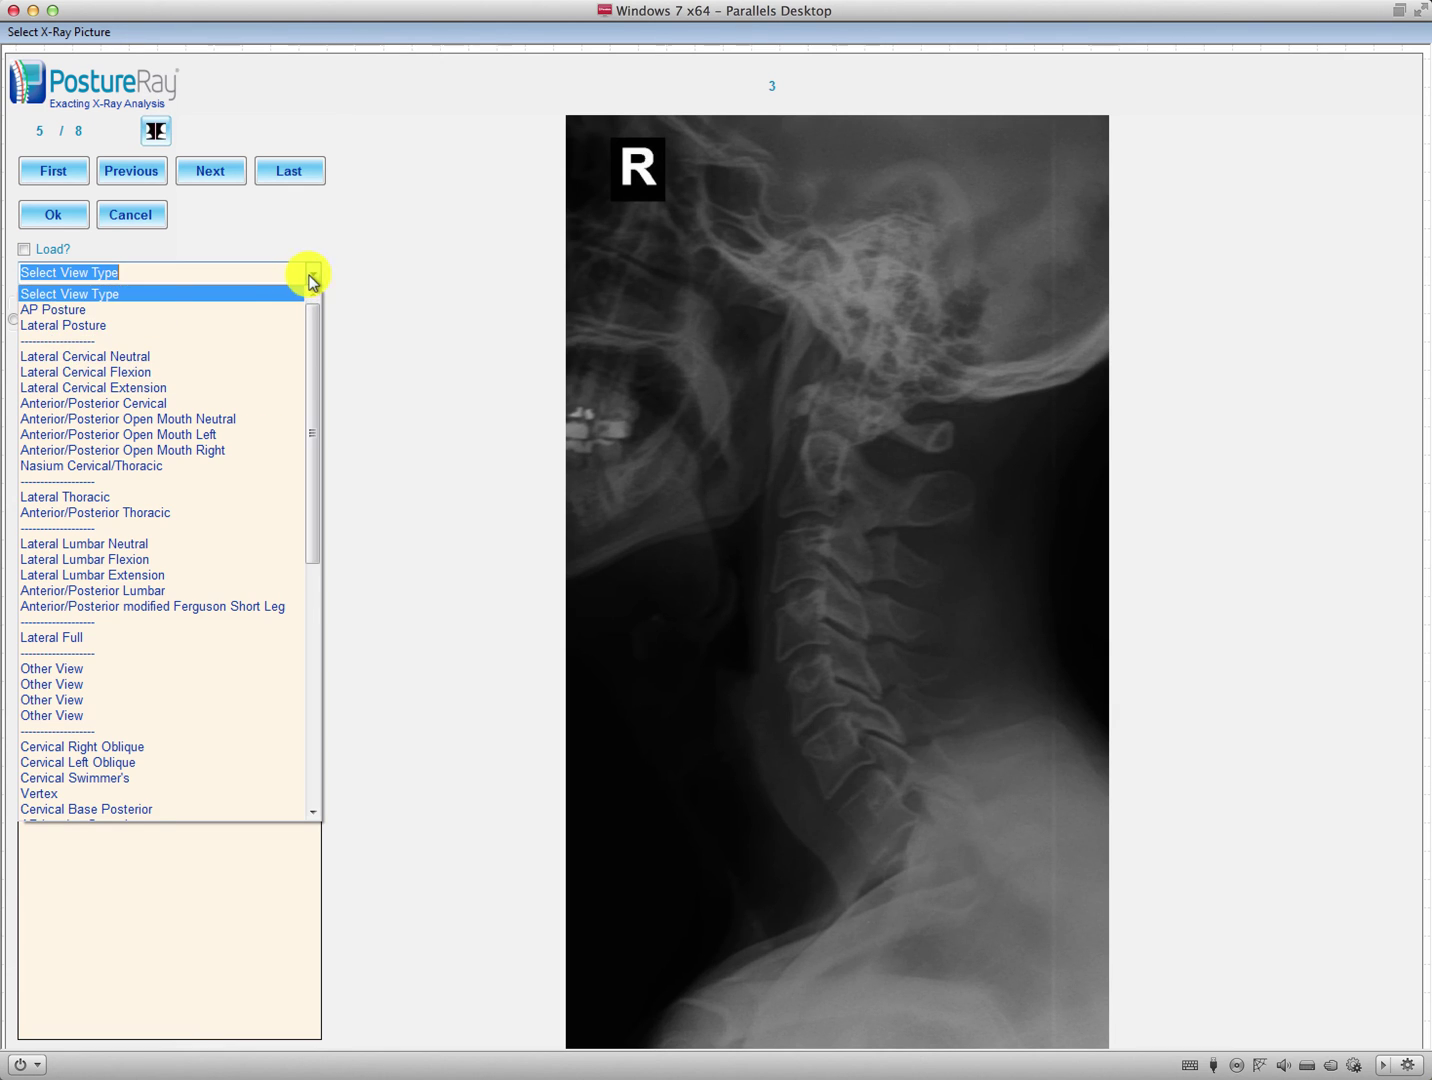
left_click(93, 358)
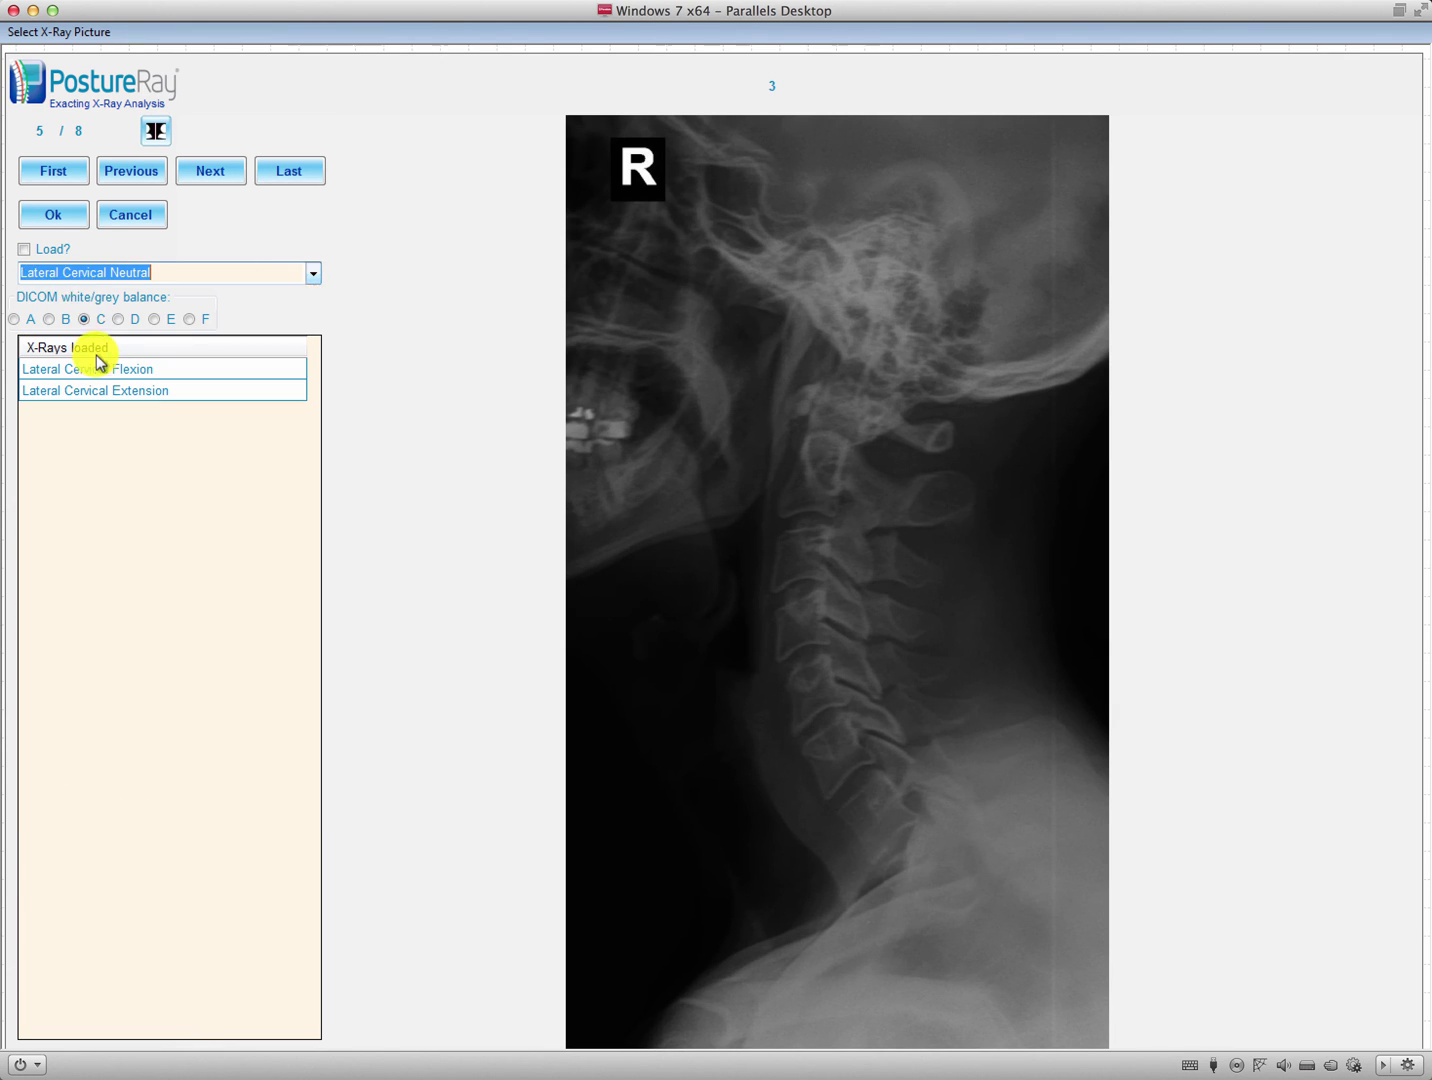
left_click(26, 249)
Step: Accept the Neutral, Flexion and Extension X-rays into their views, ending on Lat. Cervical Neutral
left_click(54, 214)
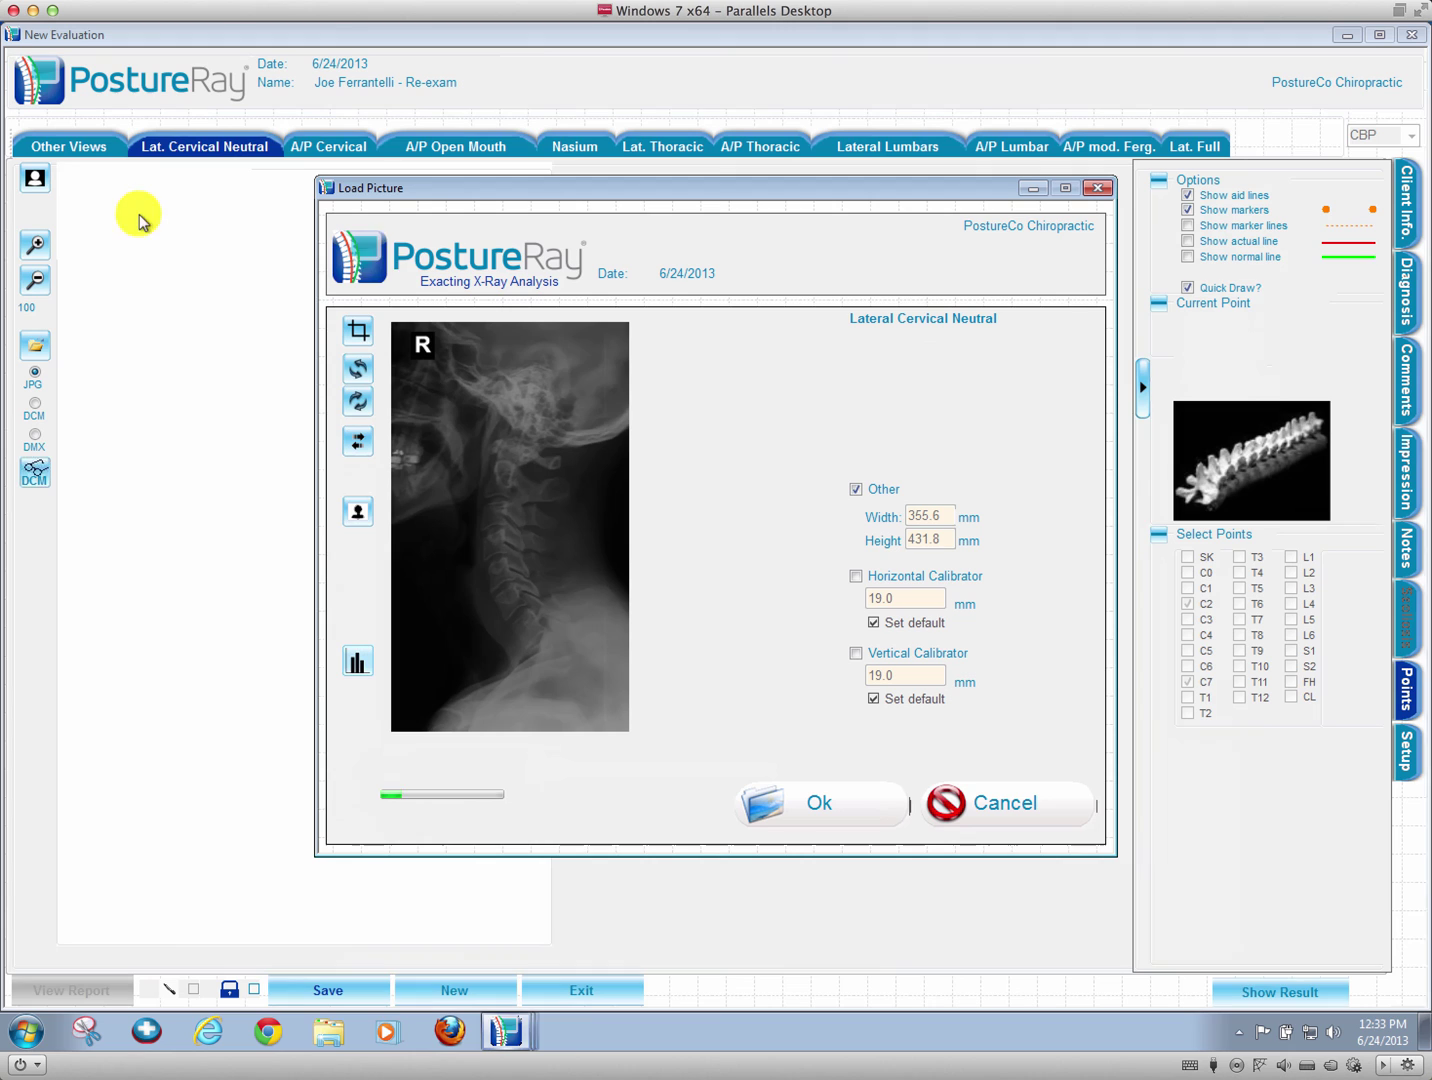
left_click(837, 806)
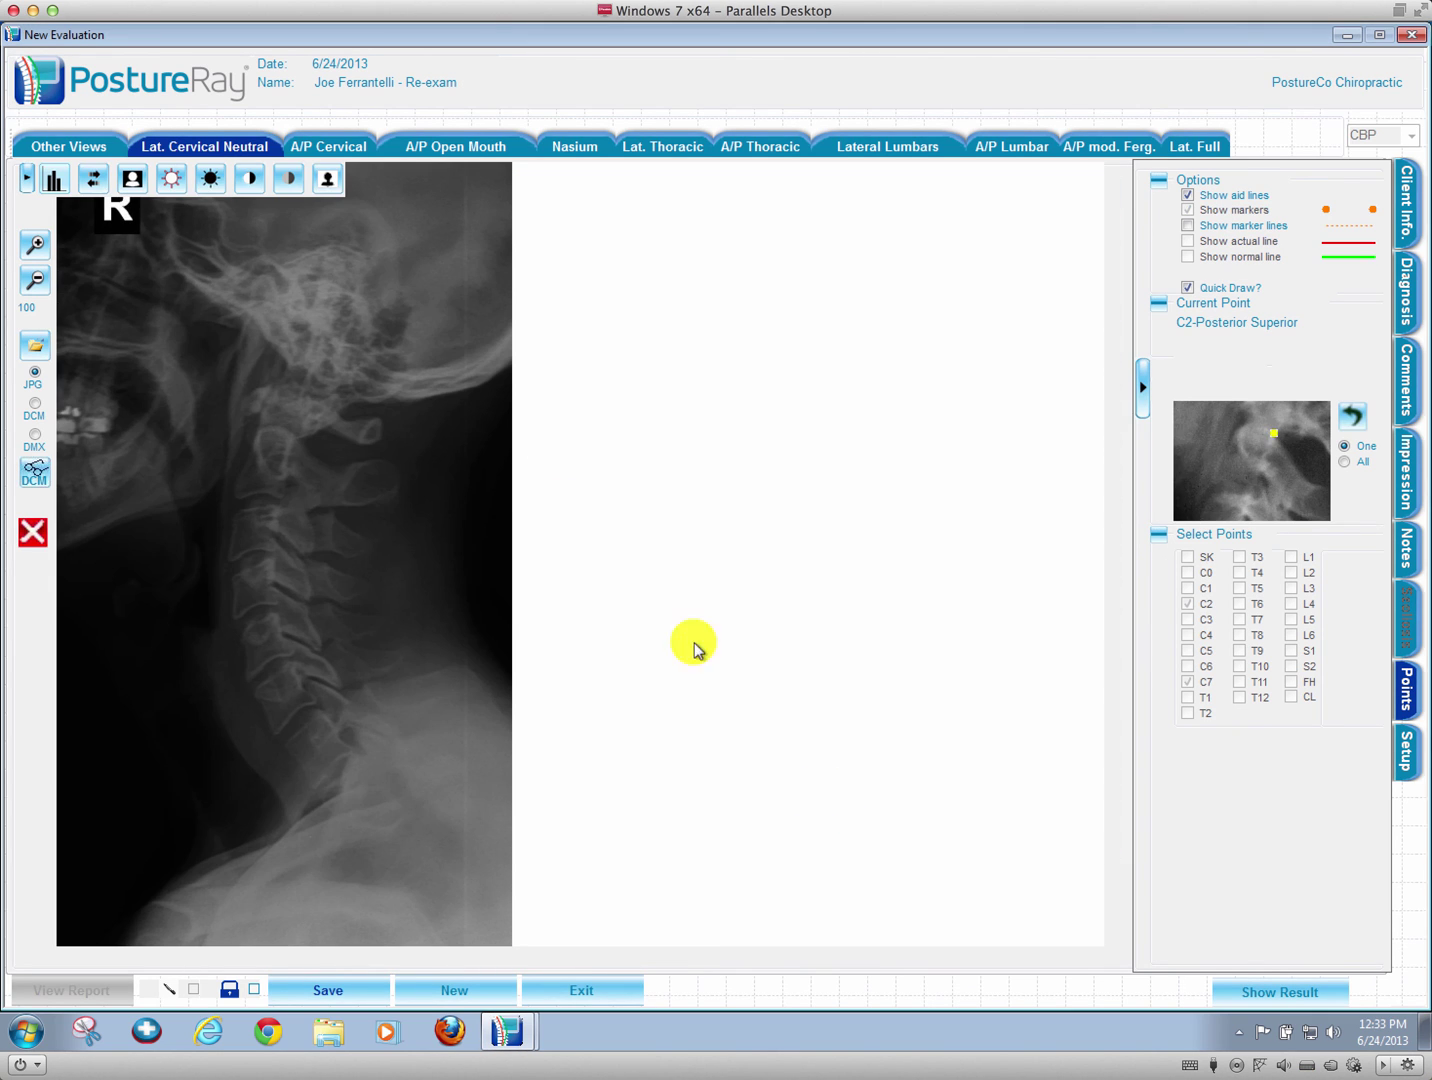
left_click(230, 150)
left_click(213, 186)
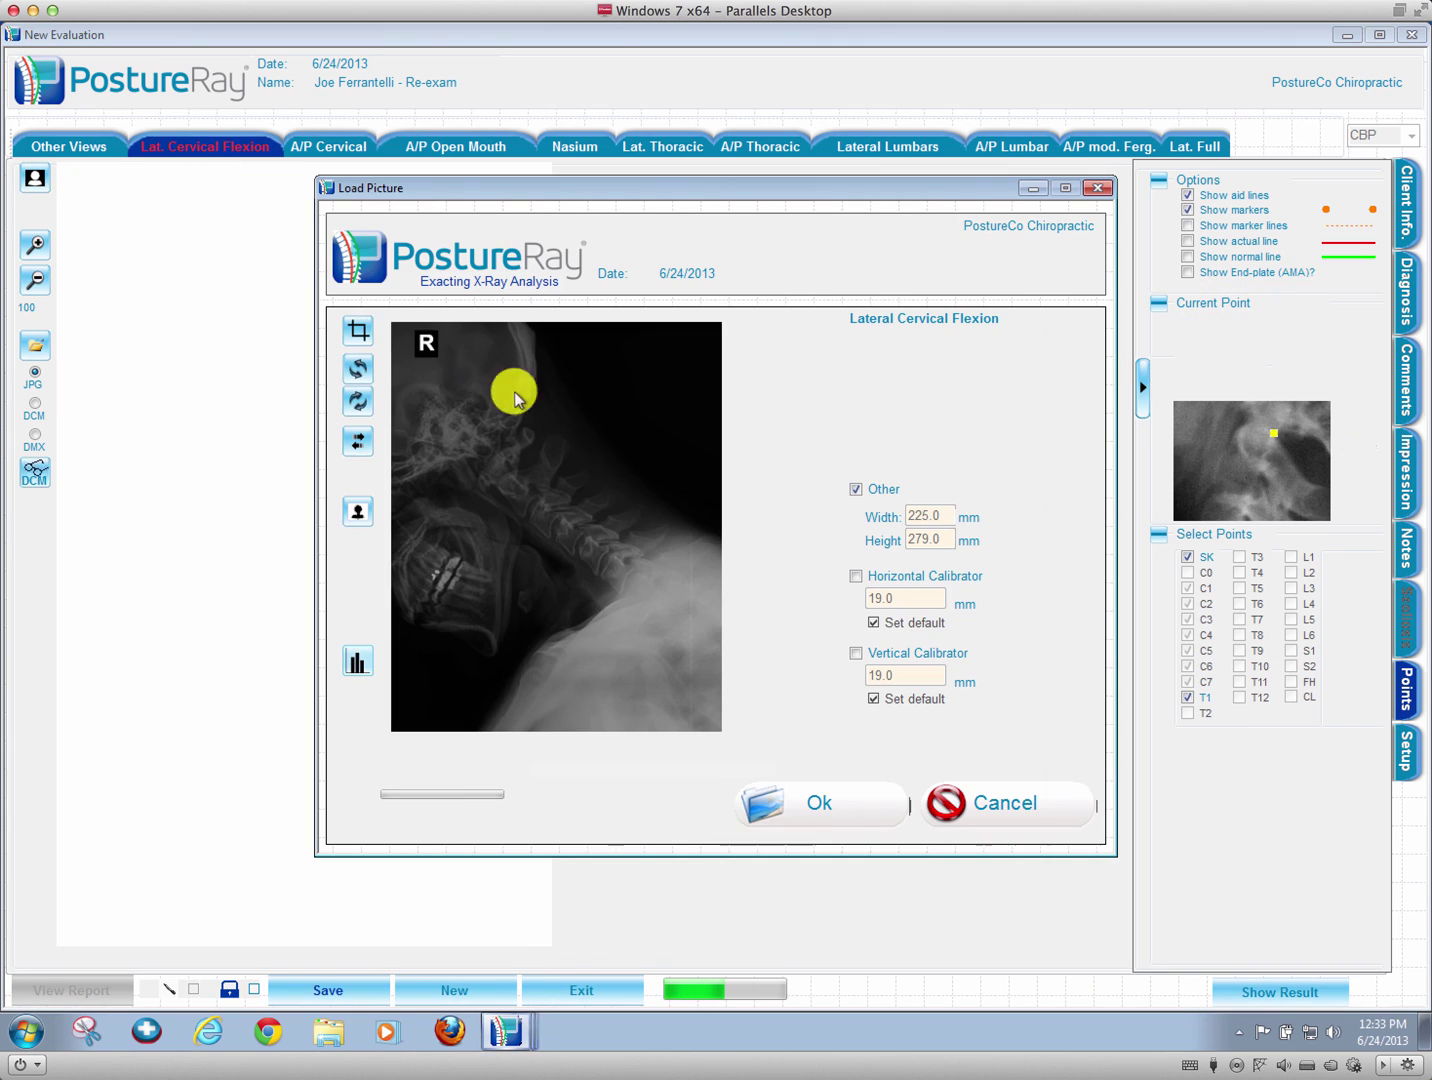
left_click(806, 800)
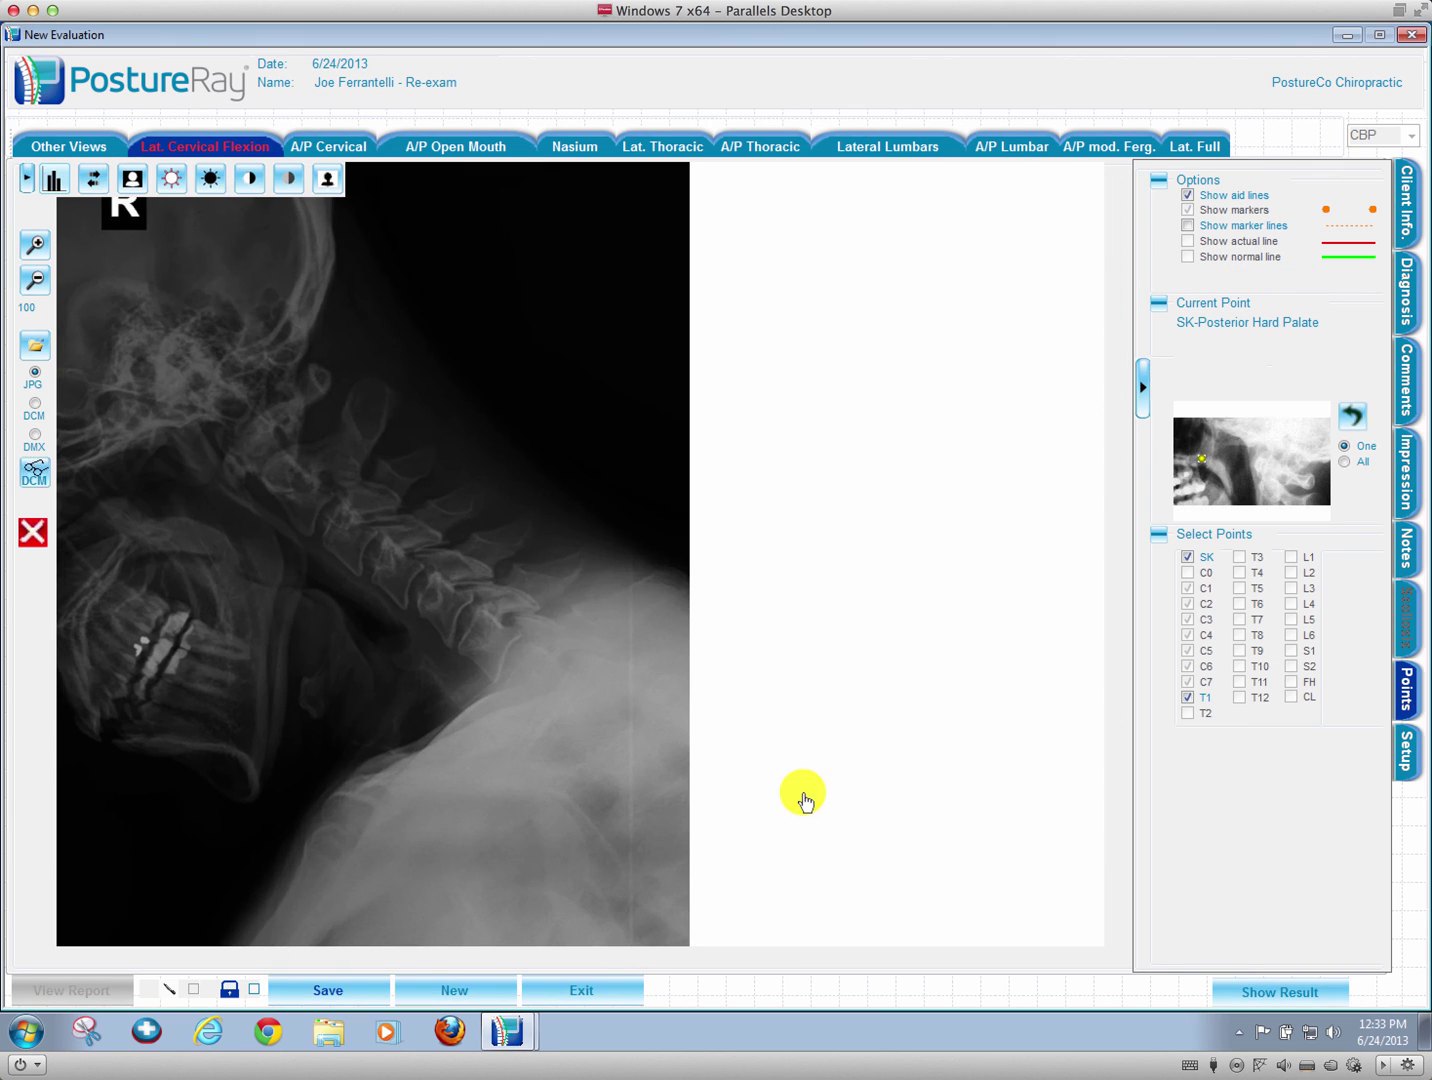
left_click(225, 150)
left_click(199, 205)
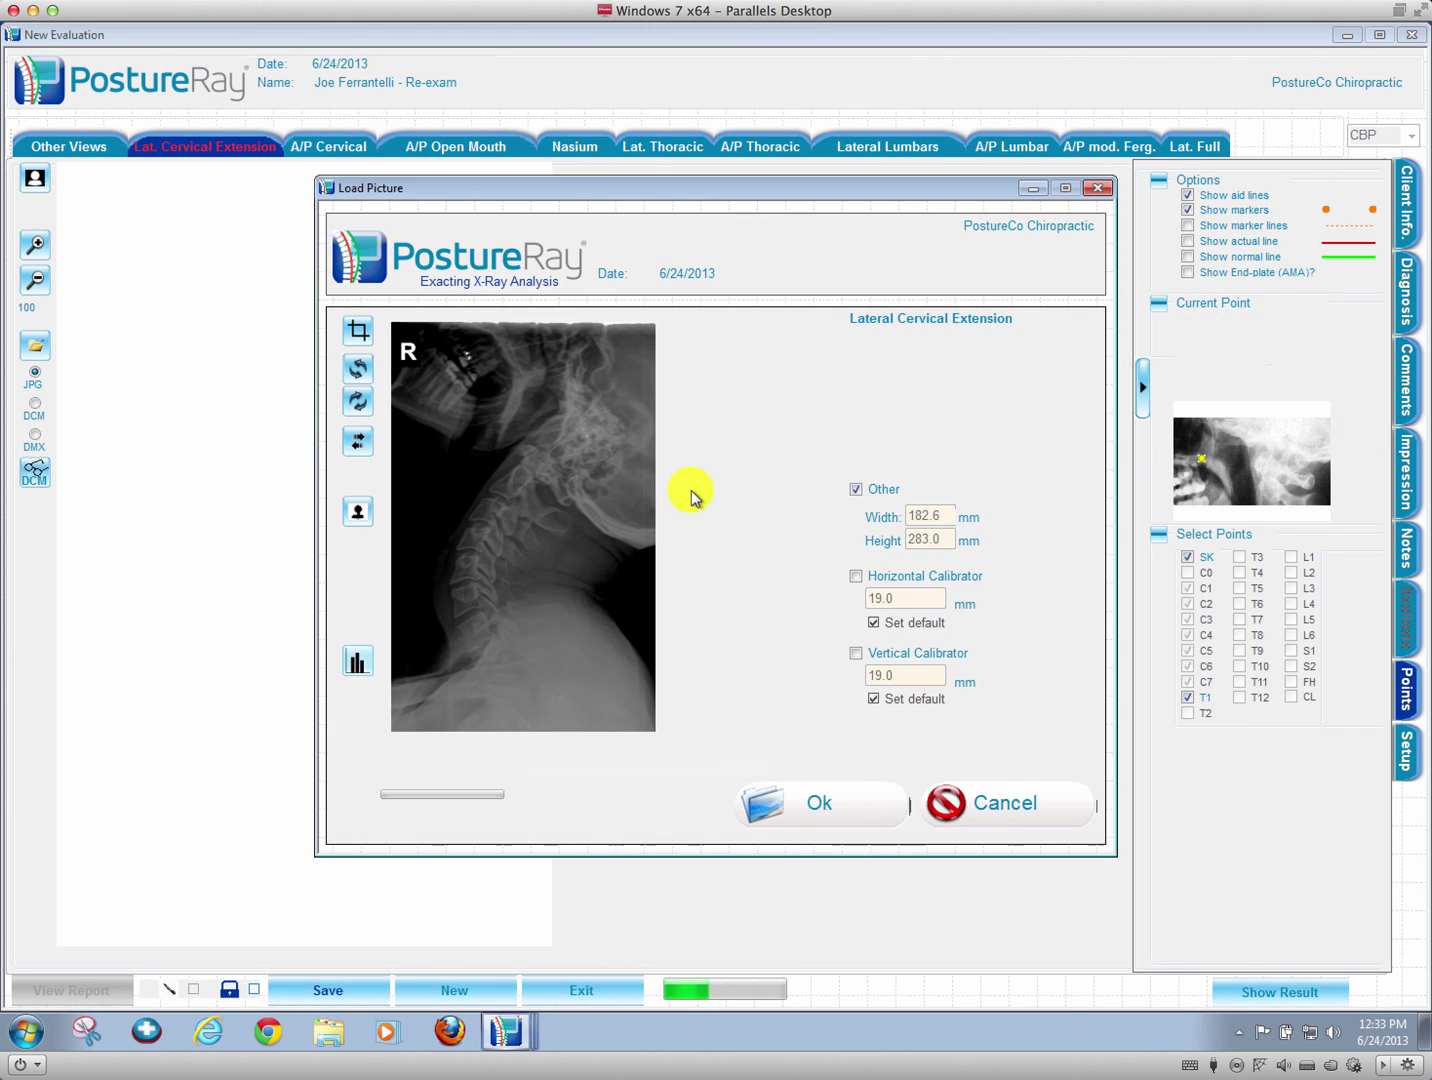
left_click(855, 798)
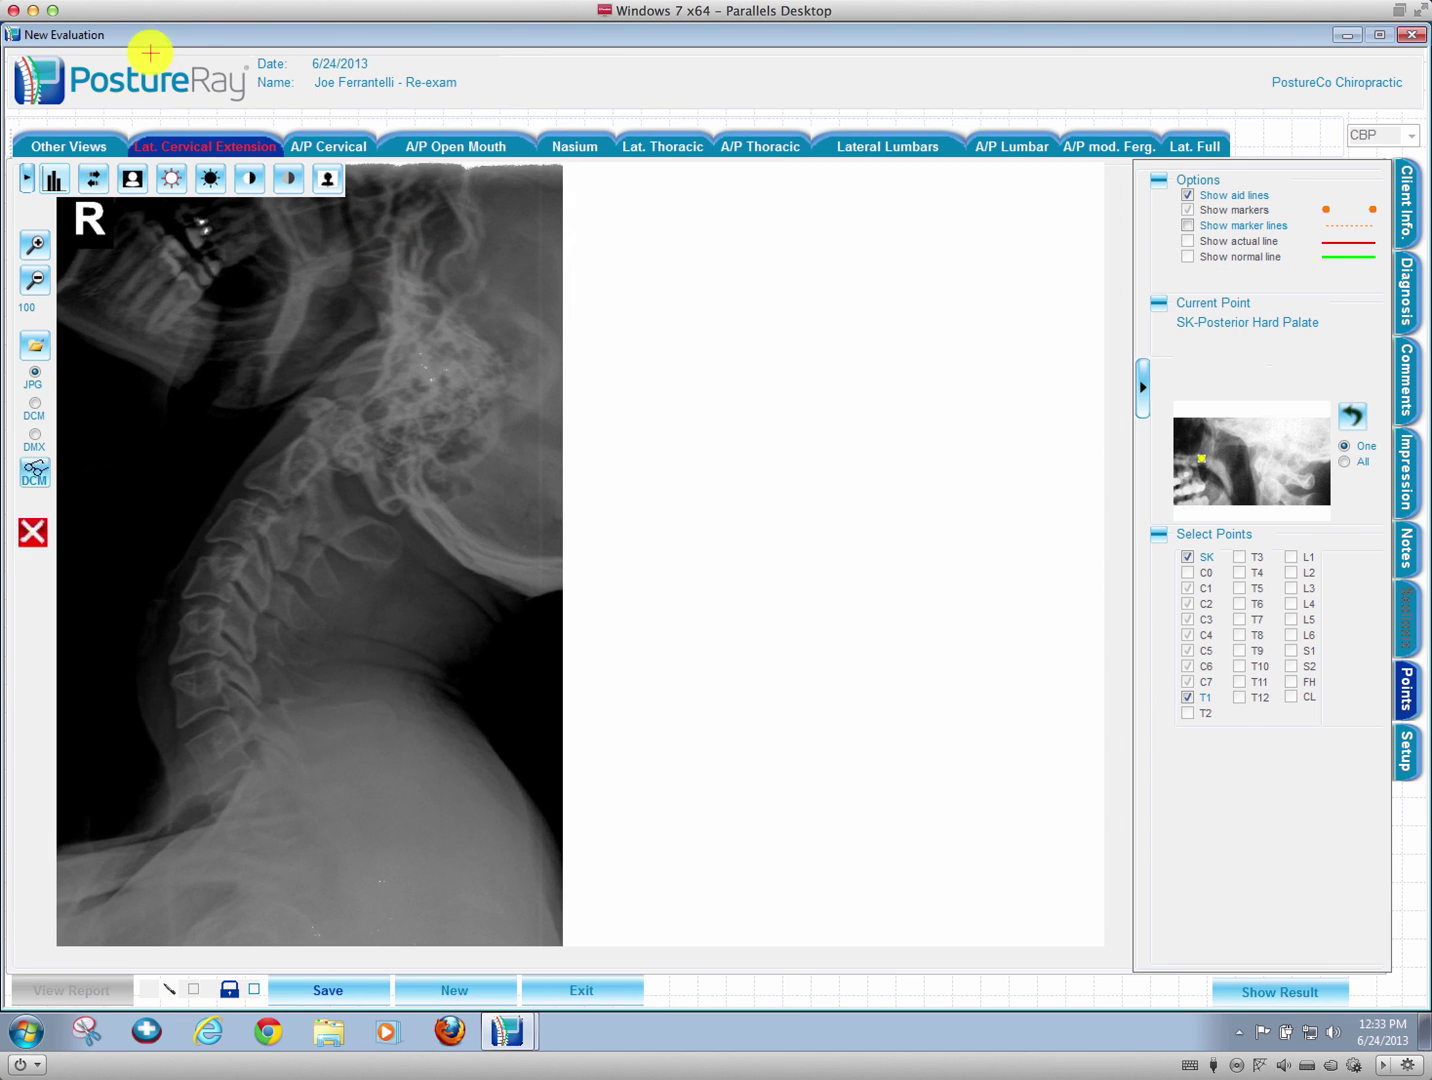
left_click(190, 147)
left_click(199, 169)
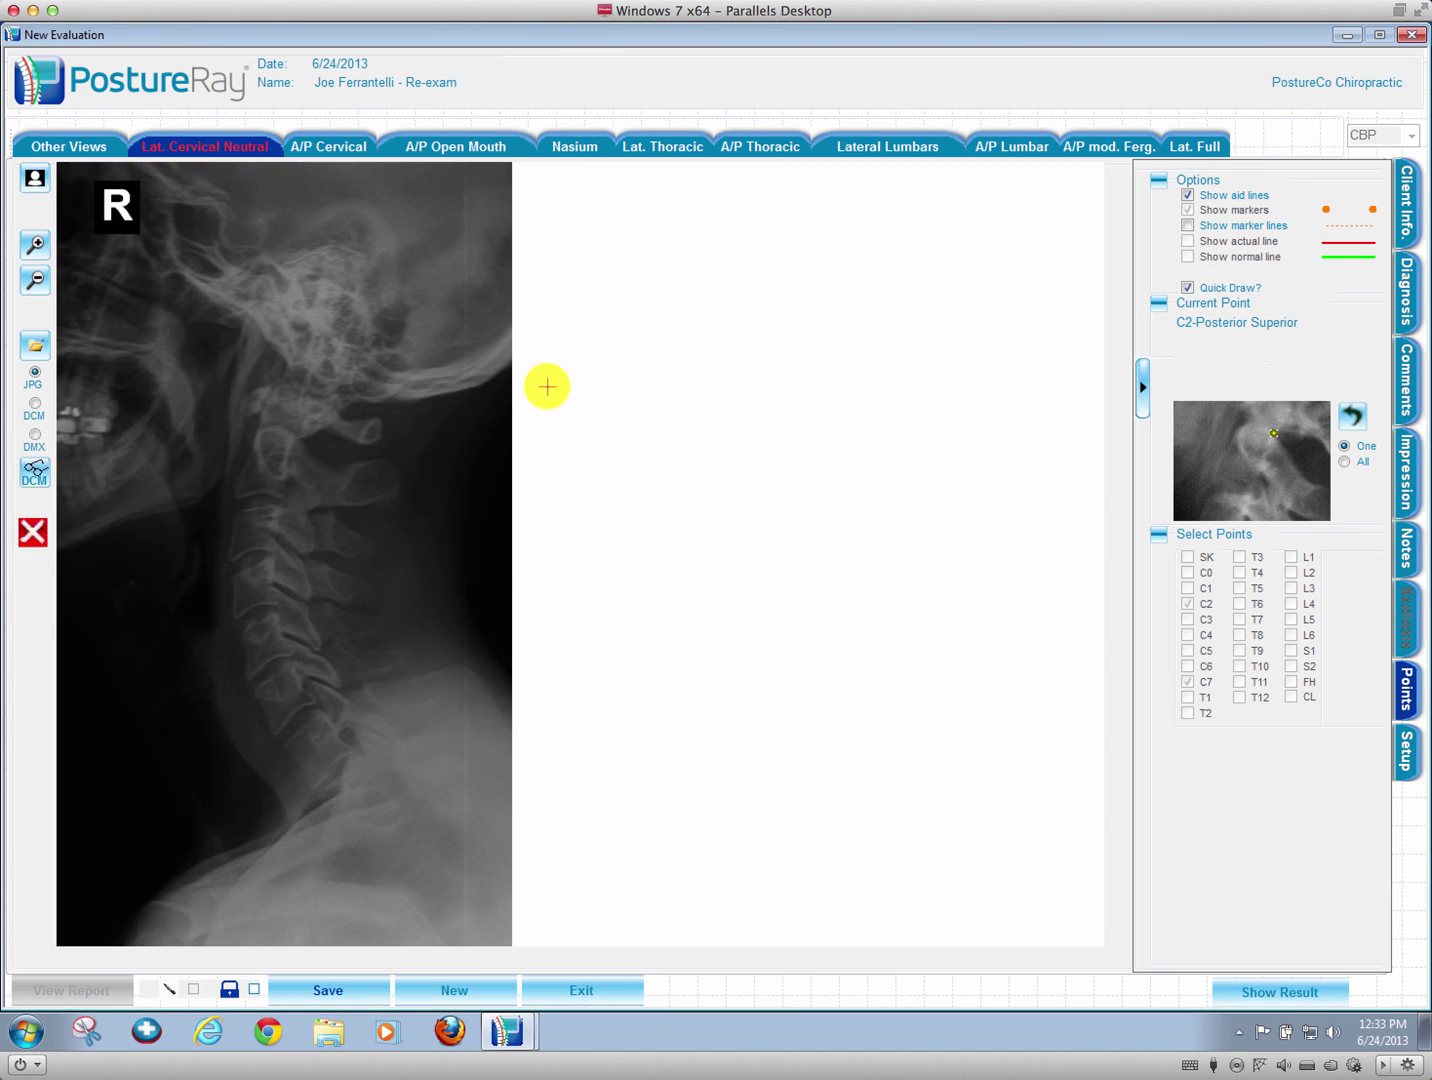
left_click(42, 144)
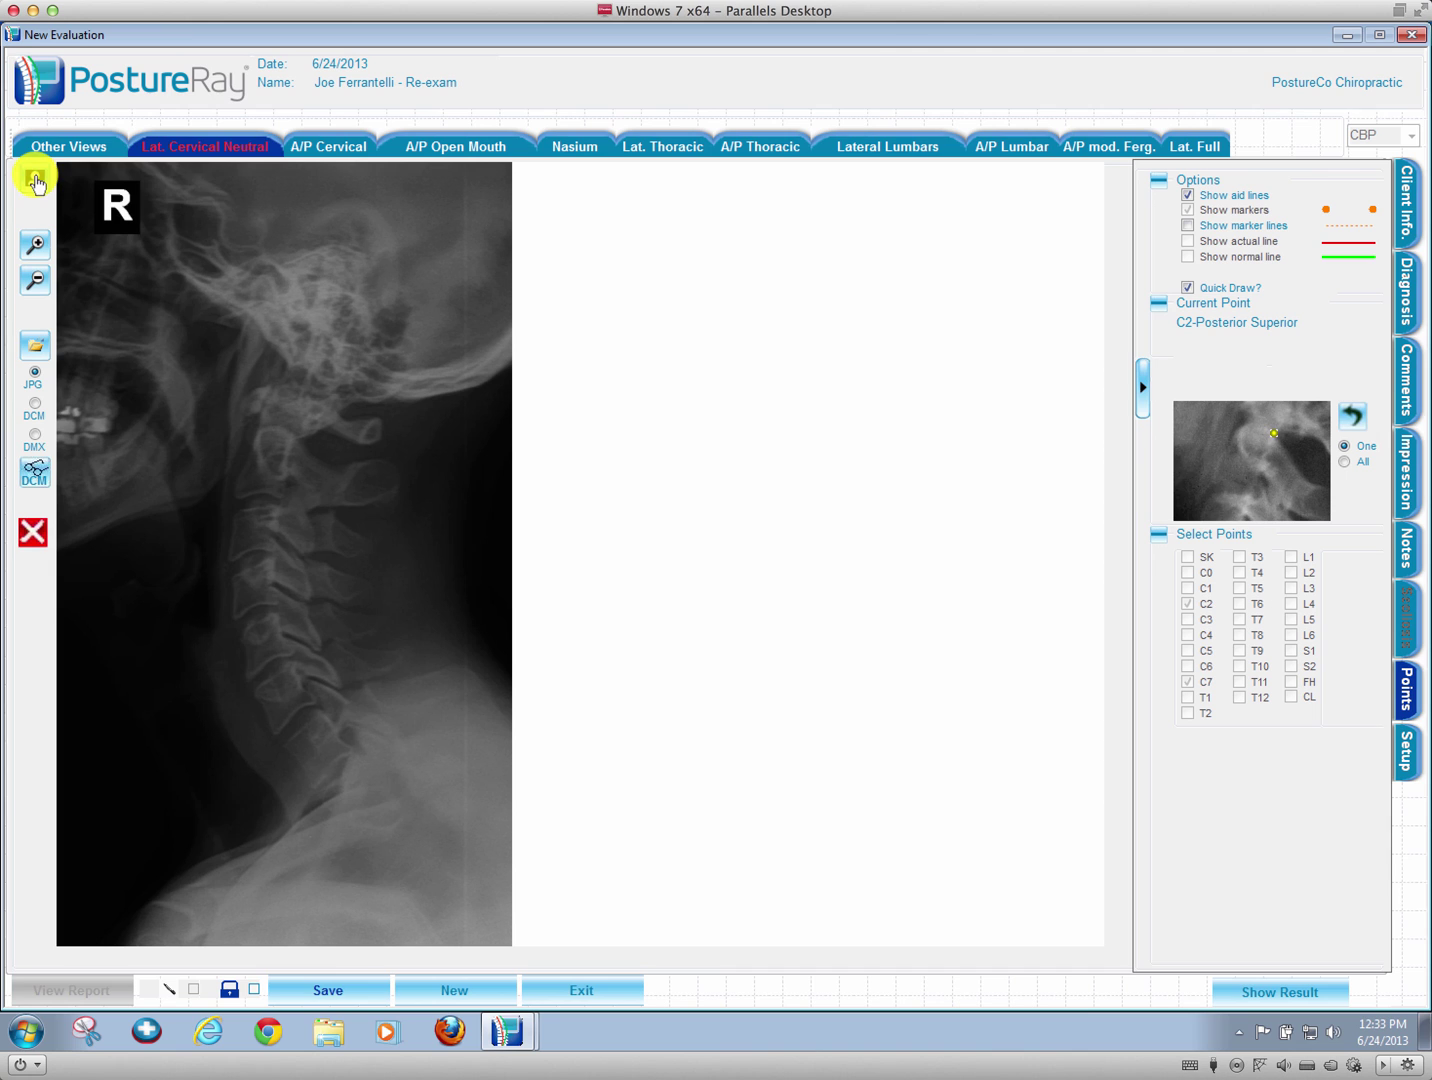
Step: Raise the neutral X-ray's brightness two steps and its contrast two steps
left_click(35, 180)
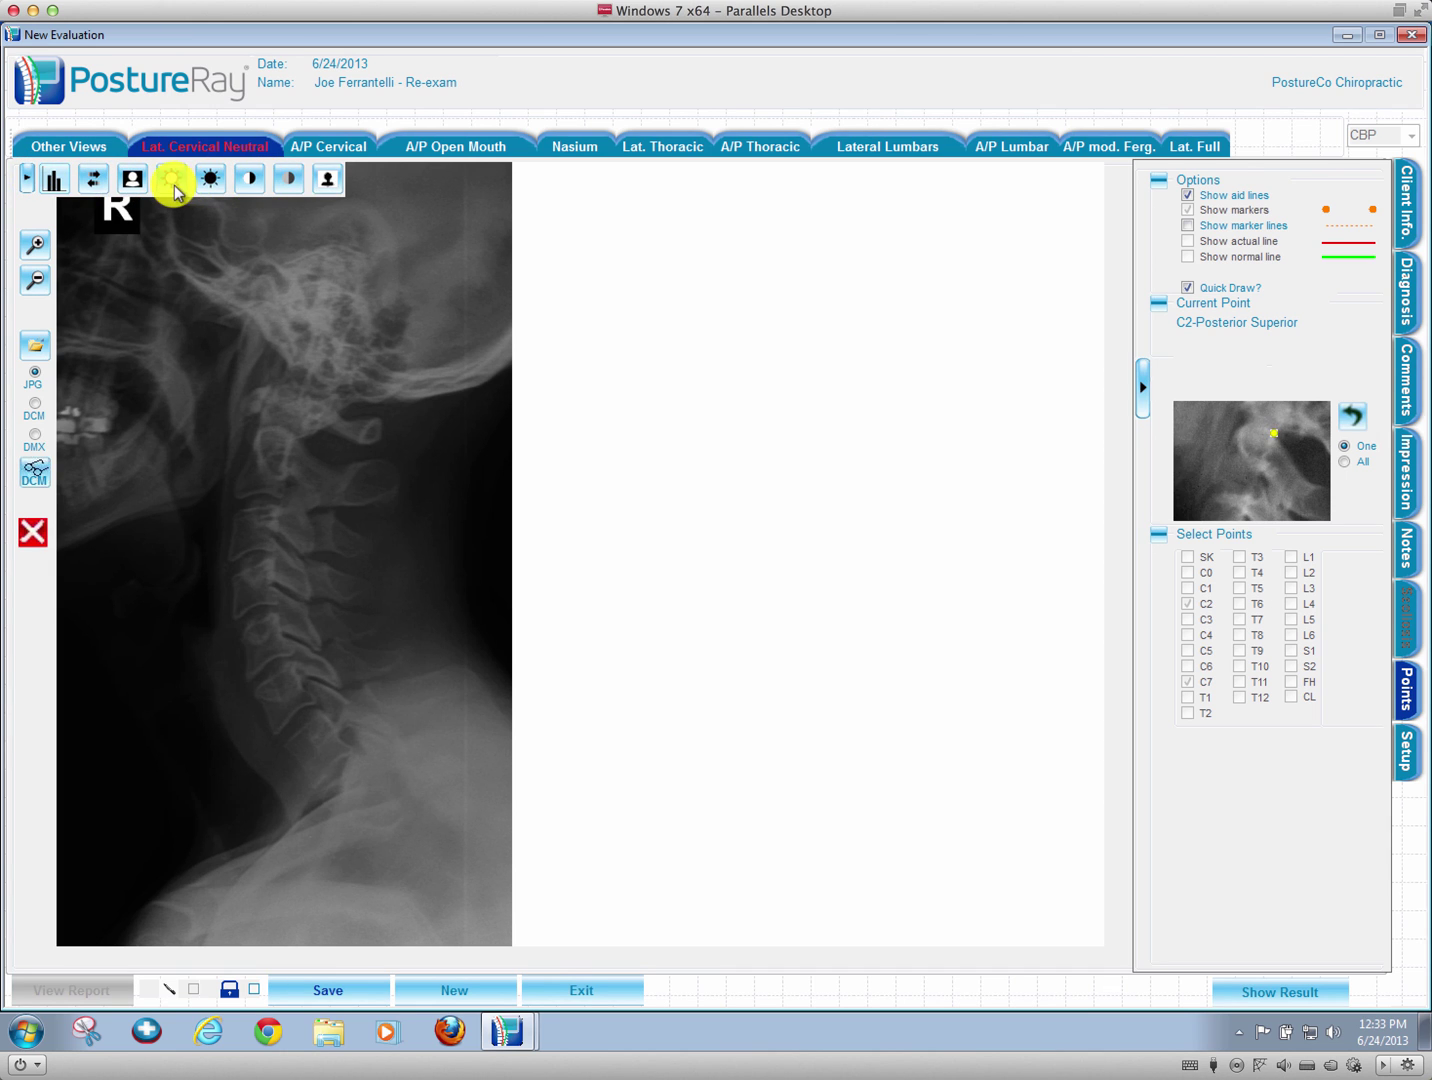
left_click(174, 188)
left_click(174, 188)
left_click(249, 183)
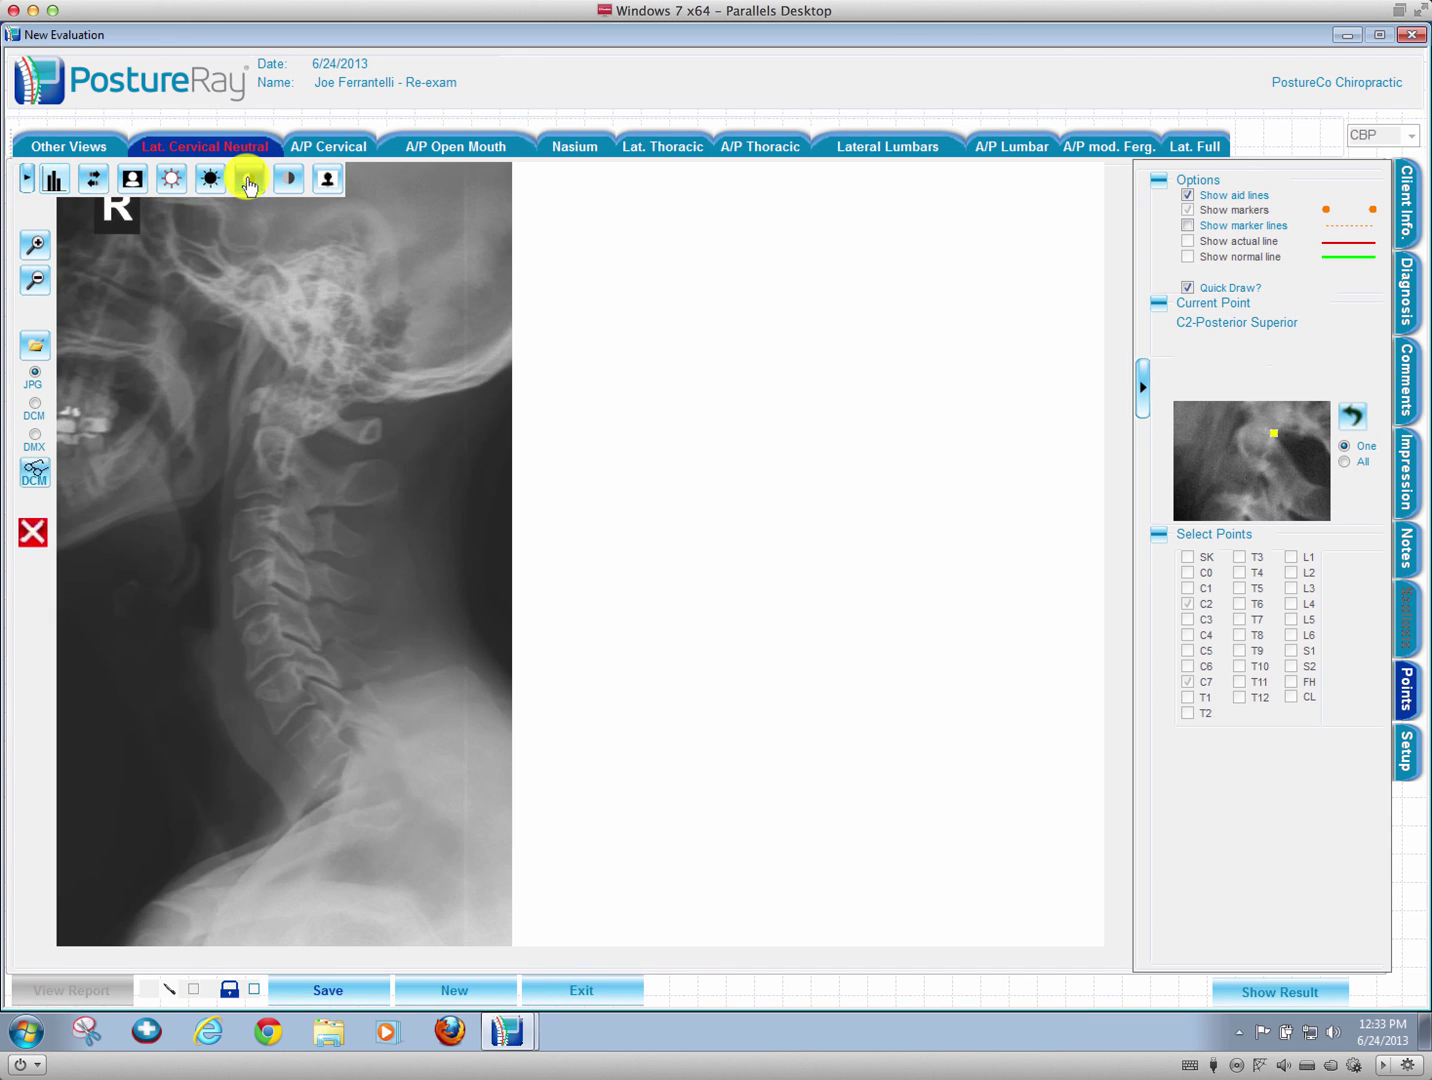
left_click(250, 182)
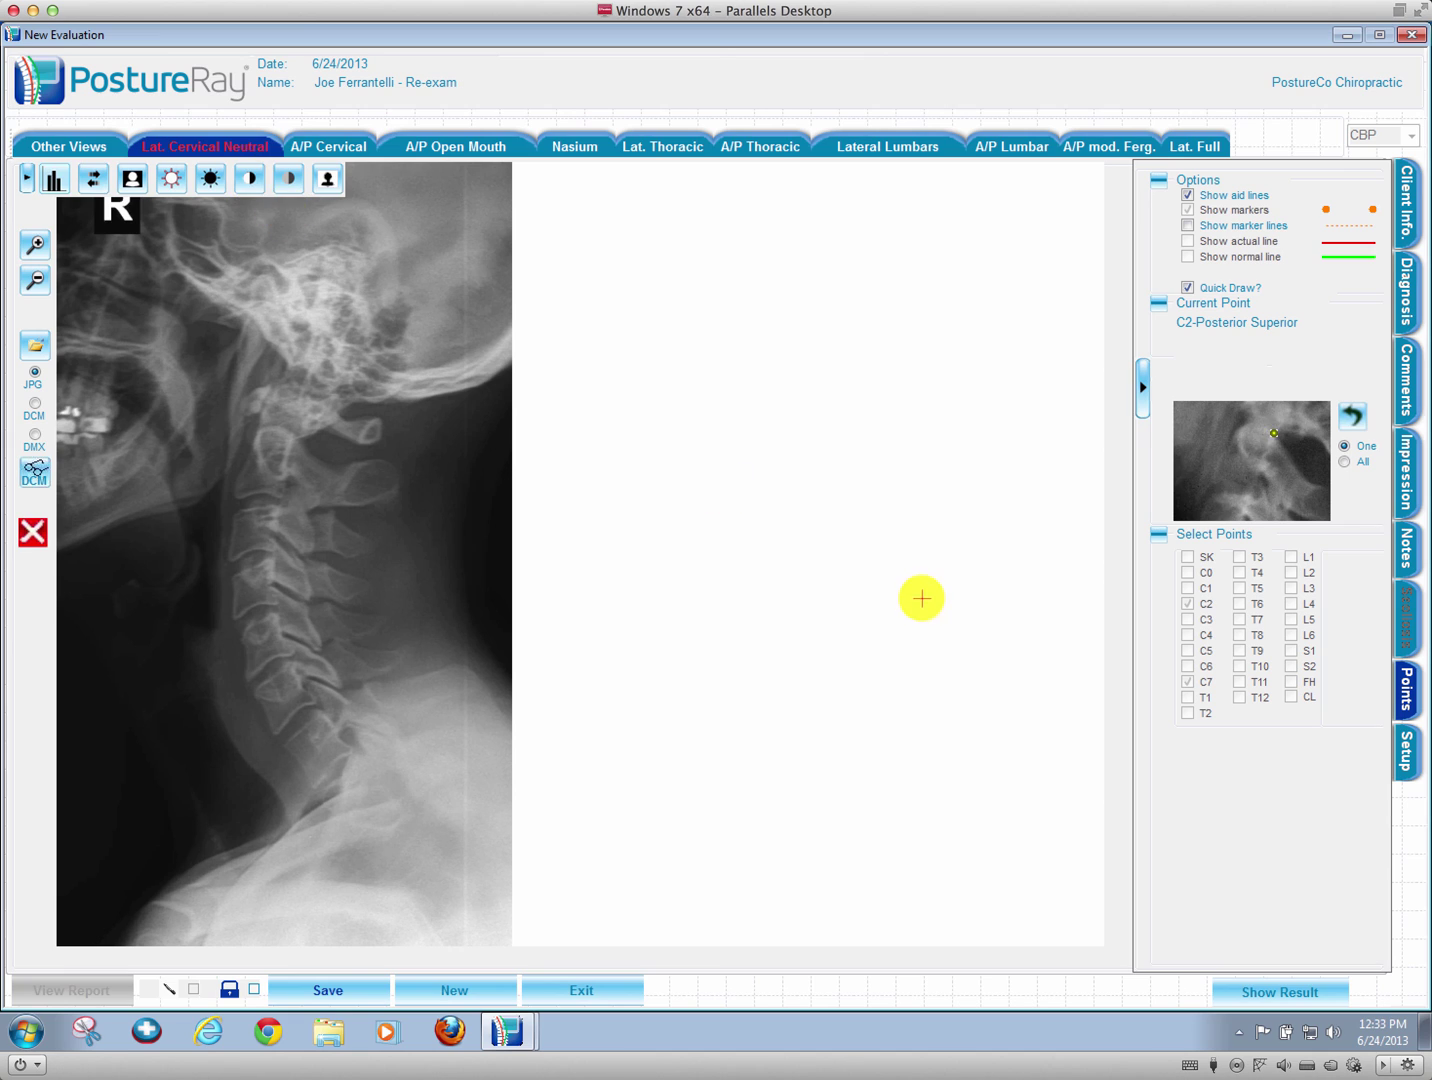